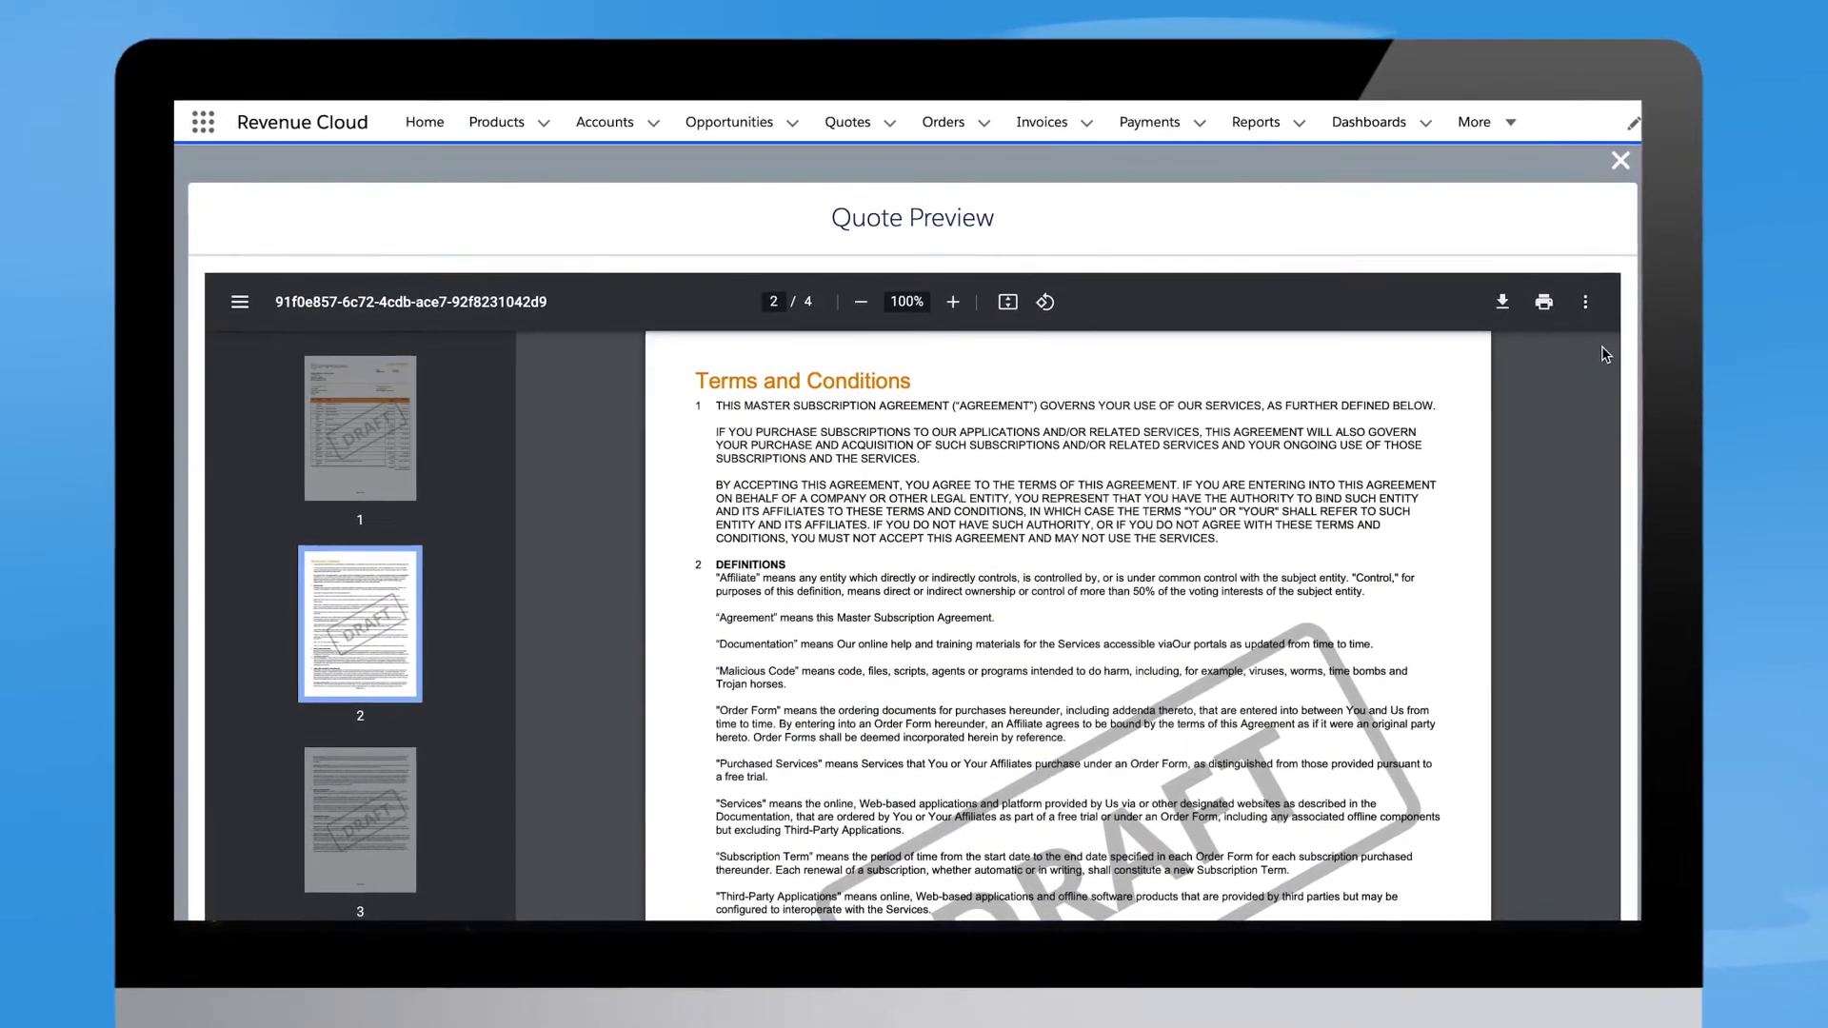
Scroll the draft quote preview's terms from page 2 down to the signature block on page 4
{"action": "scroll", "coordinate": [1608, 354], "scroll_direction": "down", "scroll_amount": 6}
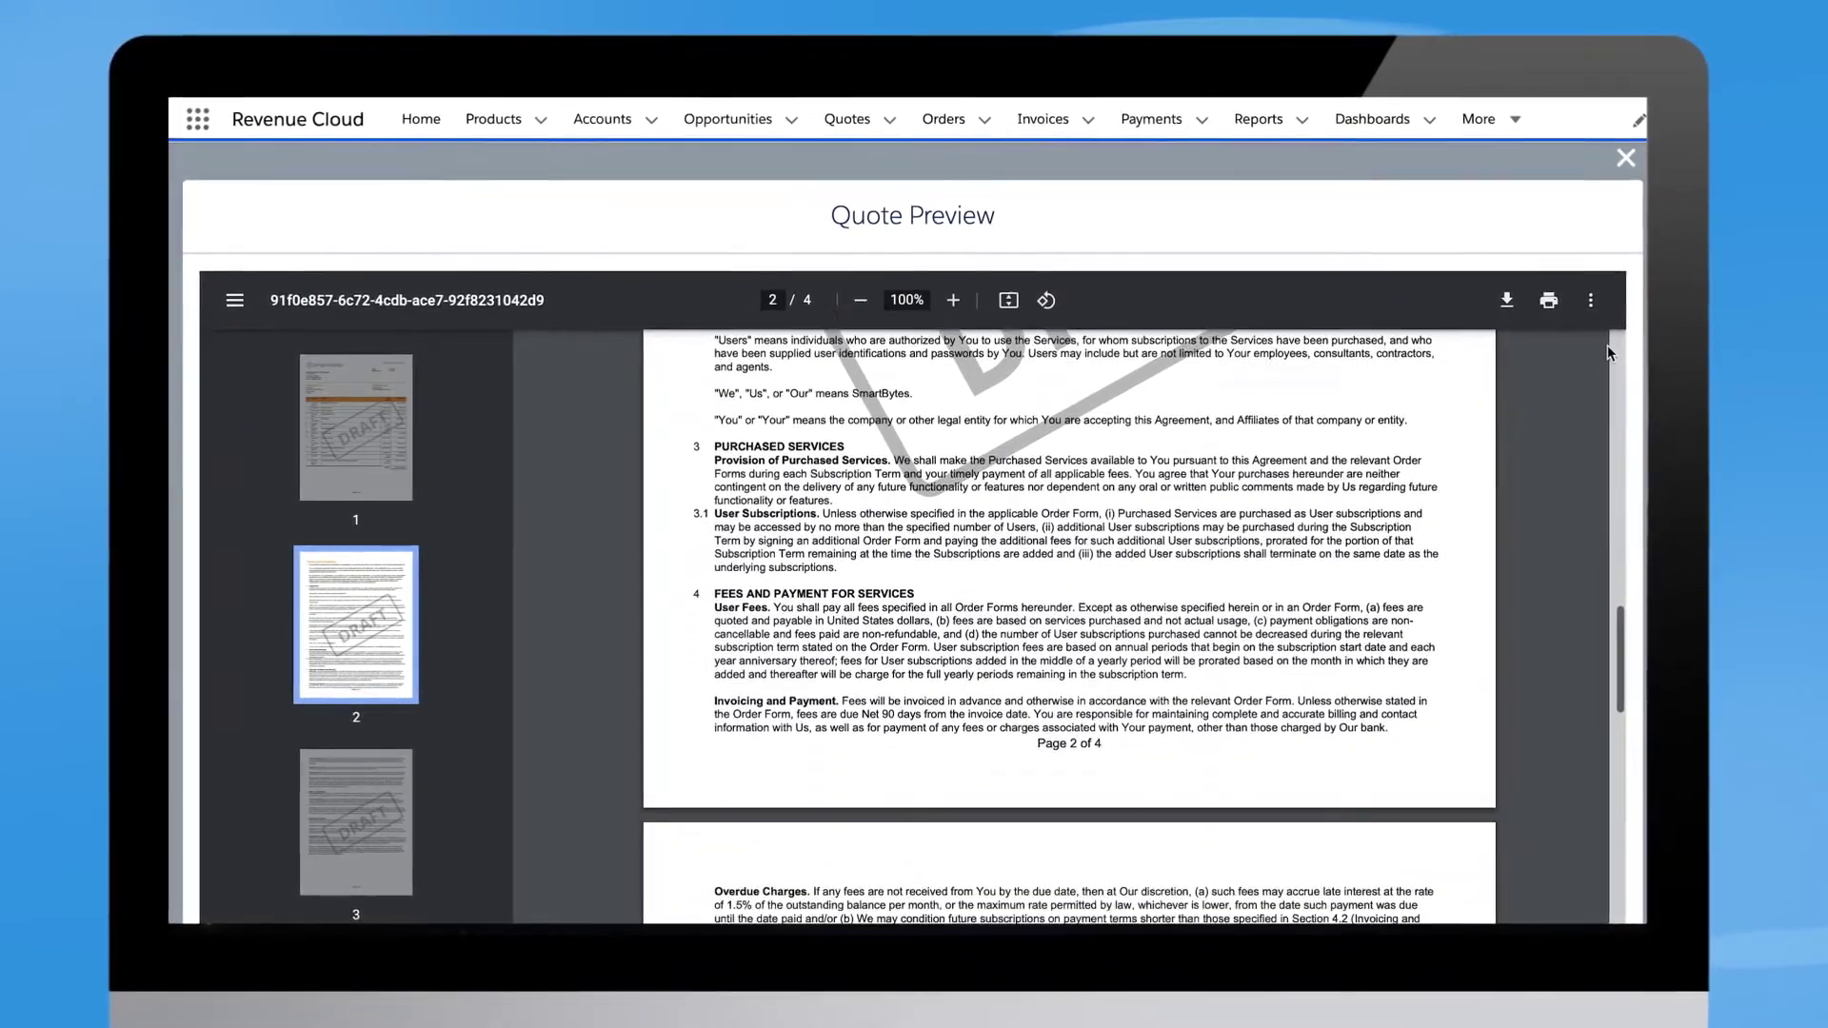
{"action": "scroll", "coordinate": [1611, 351], "scroll_direction": "down", "scroll_amount": 3}
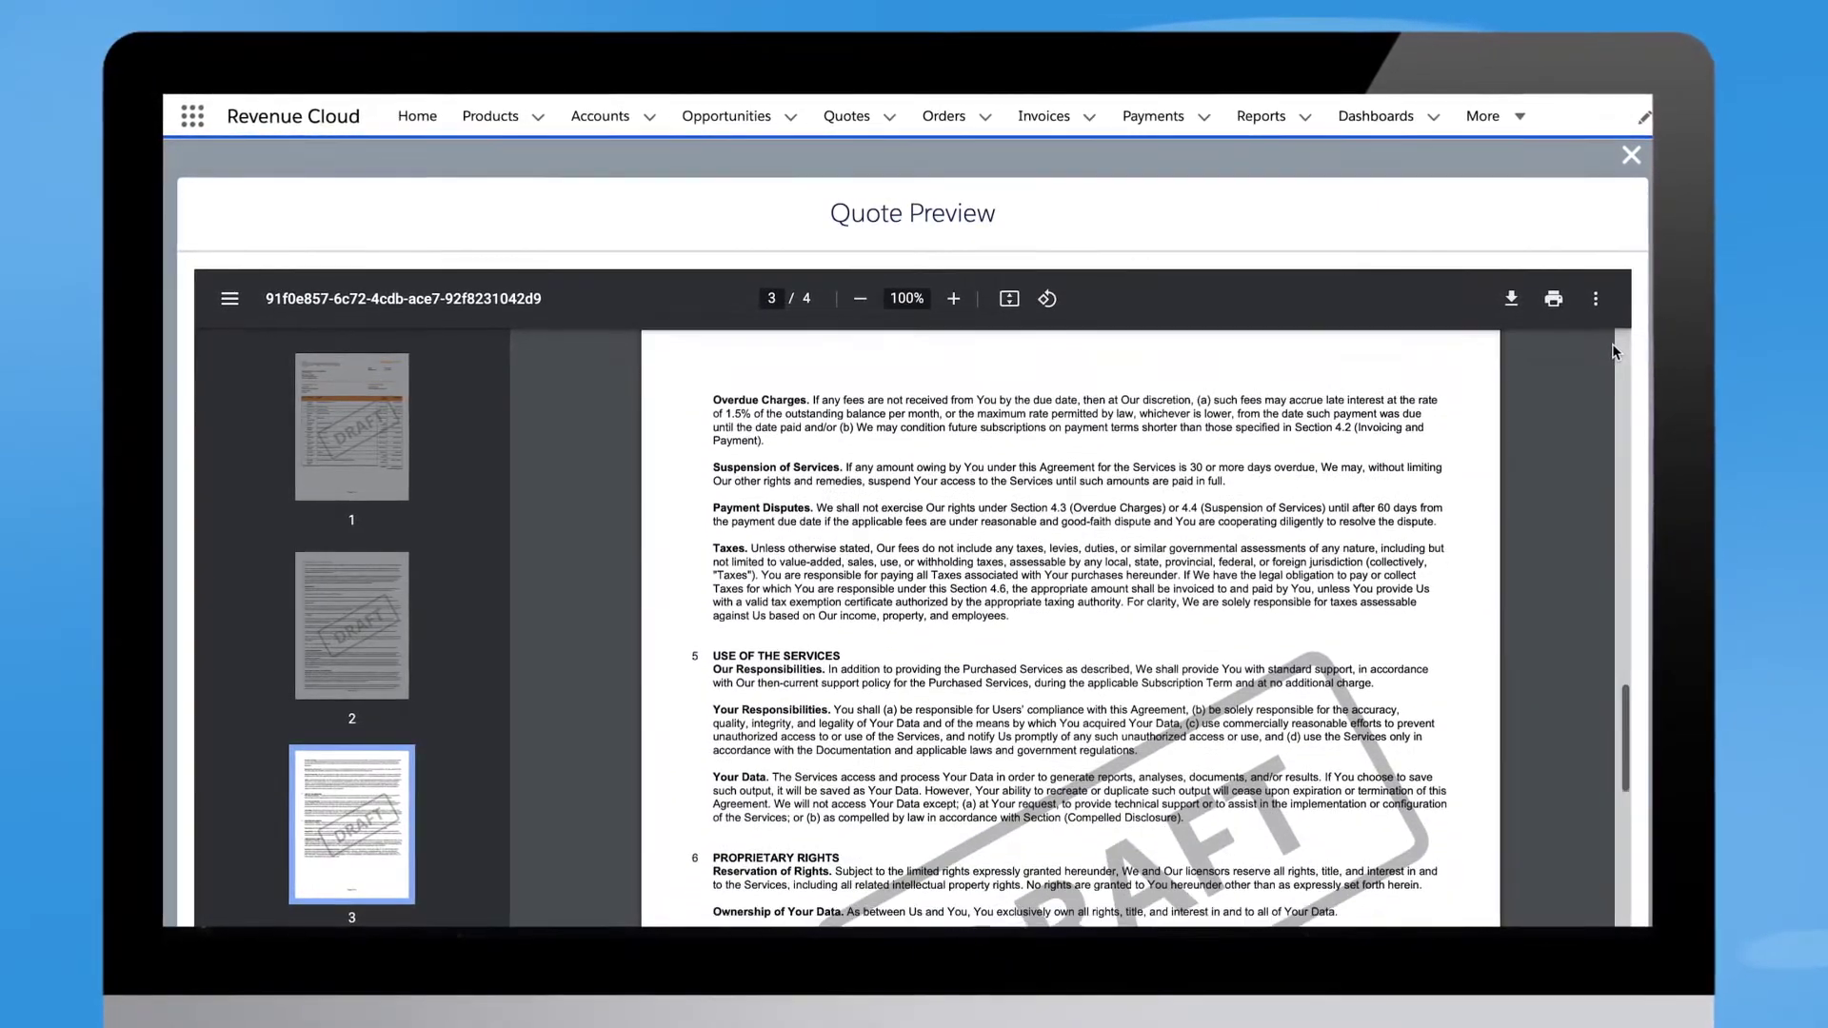
{"action": "scroll", "coordinate": [1615, 350], "scroll_direction": "down", "scroll_amount": 3}
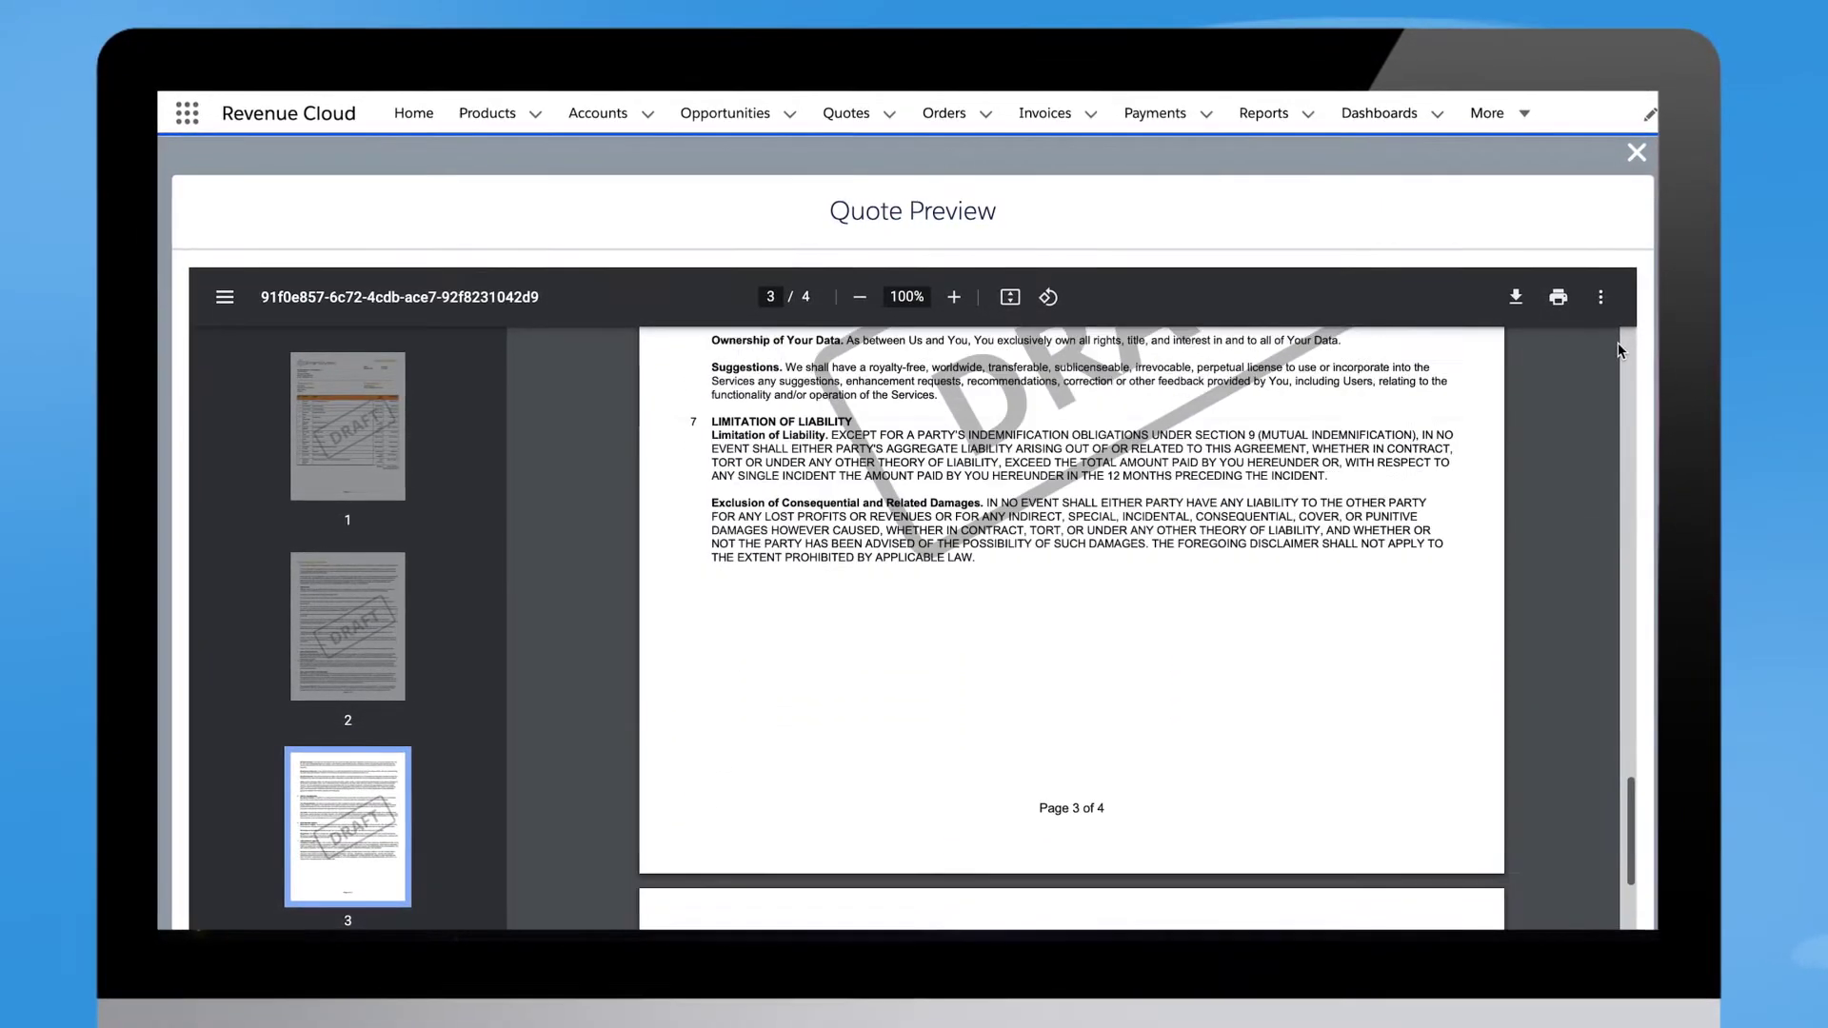
{"action": "scroll", "coordinate": [1619, 351], "scroll_direction": "down", "scroll_amount": 3}
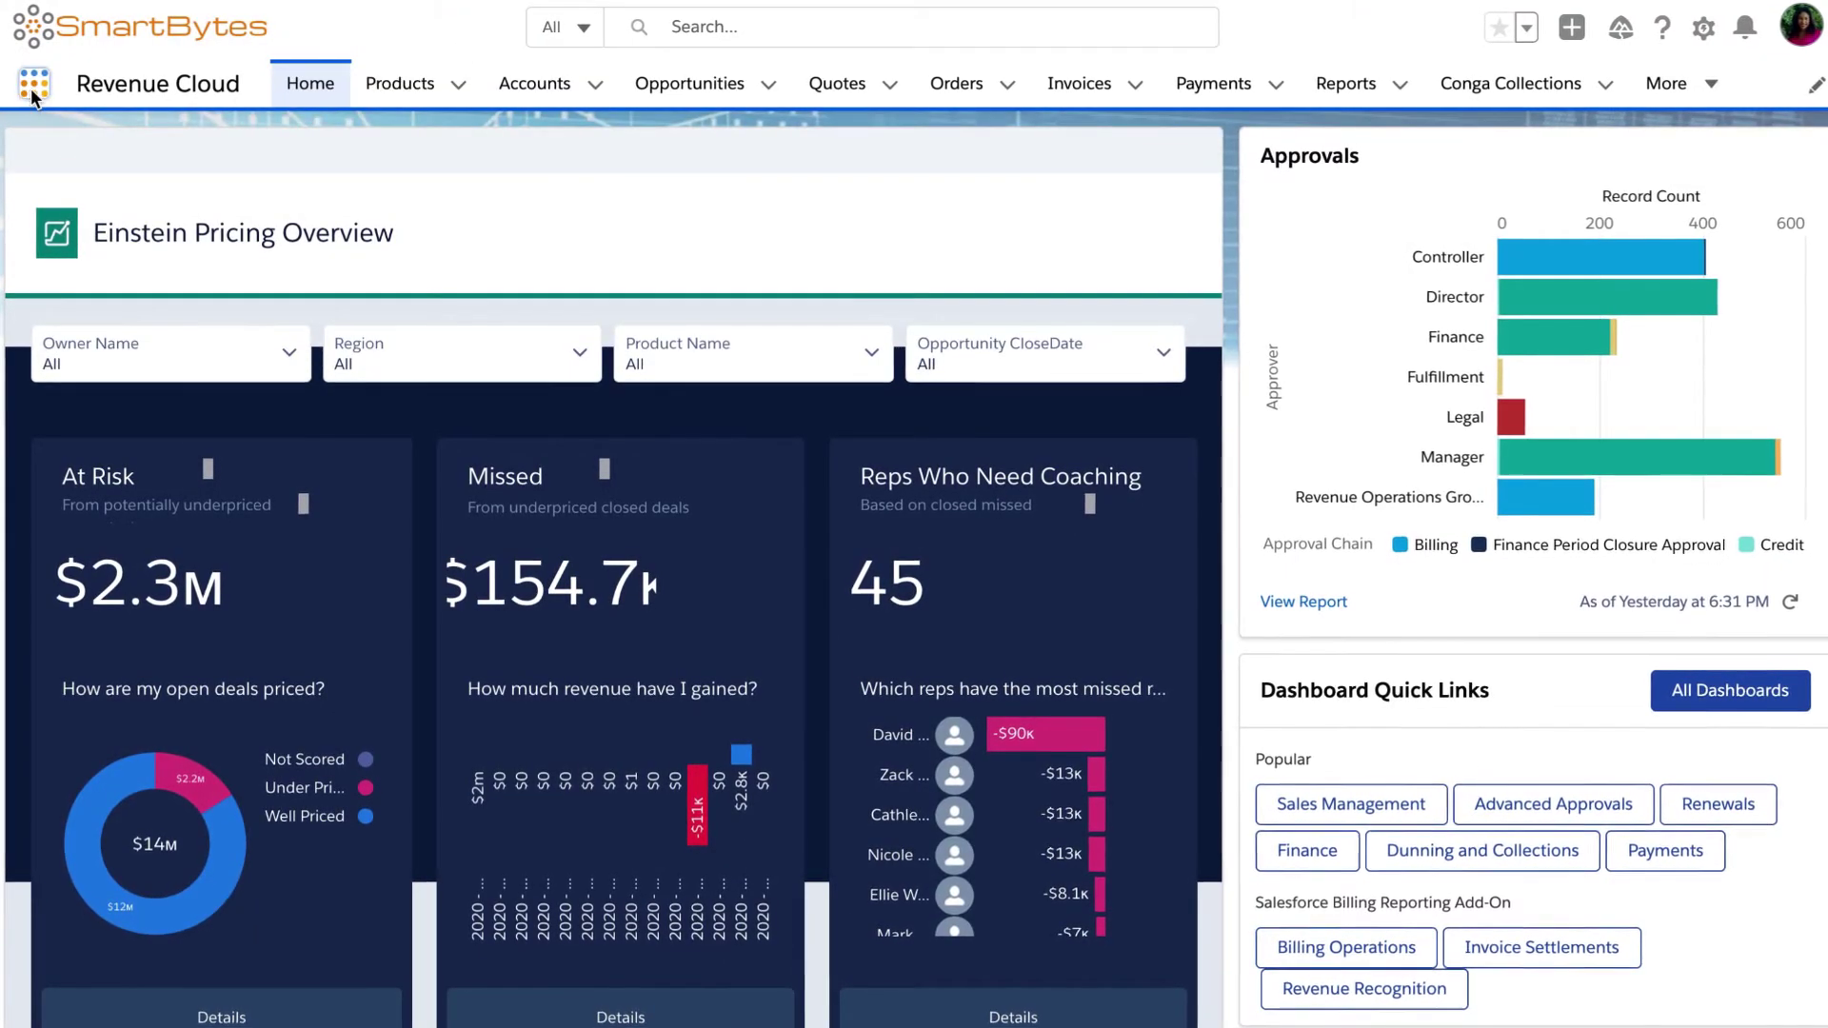
Bring up the App Launcher search to look up Template Content
{"action": "left_click", "coordinate": [34, 91]}
Create and save a Quote Terms-type Template Content record named 'Quote Terms'
{"action": "type", "text": "Template Content"}
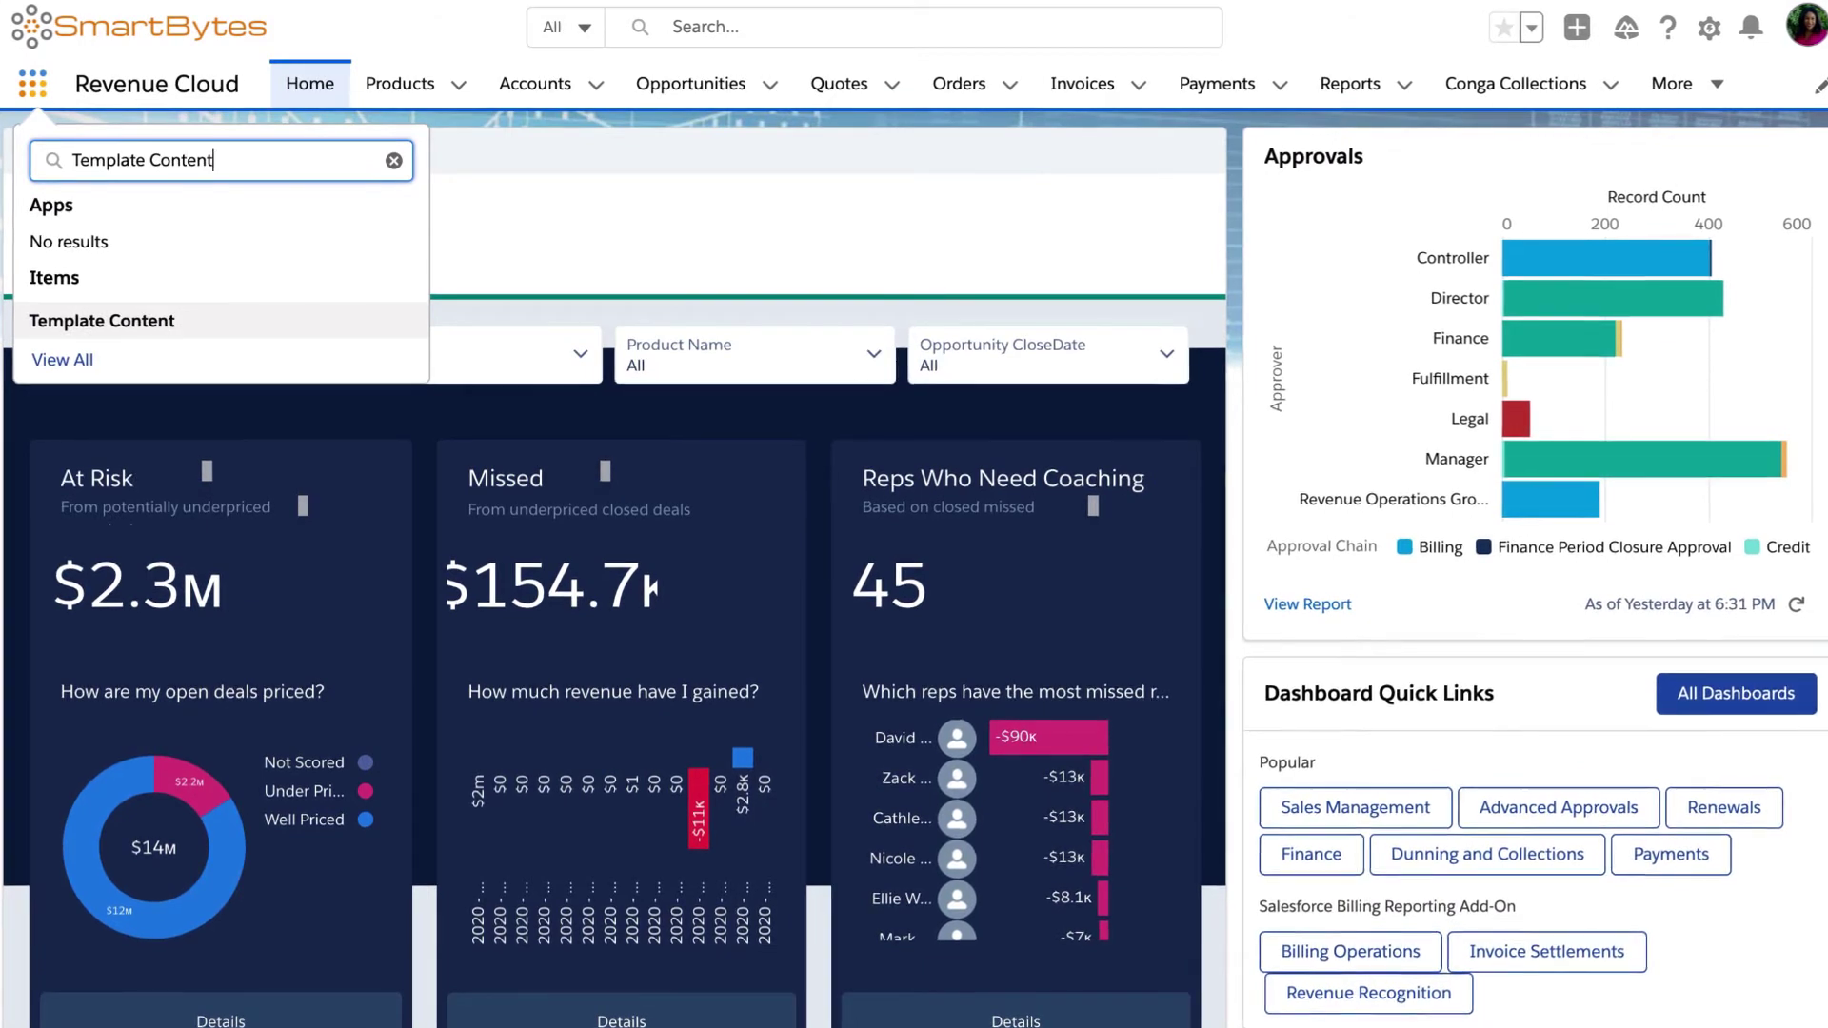
{"action": "key", "text": "Return"}
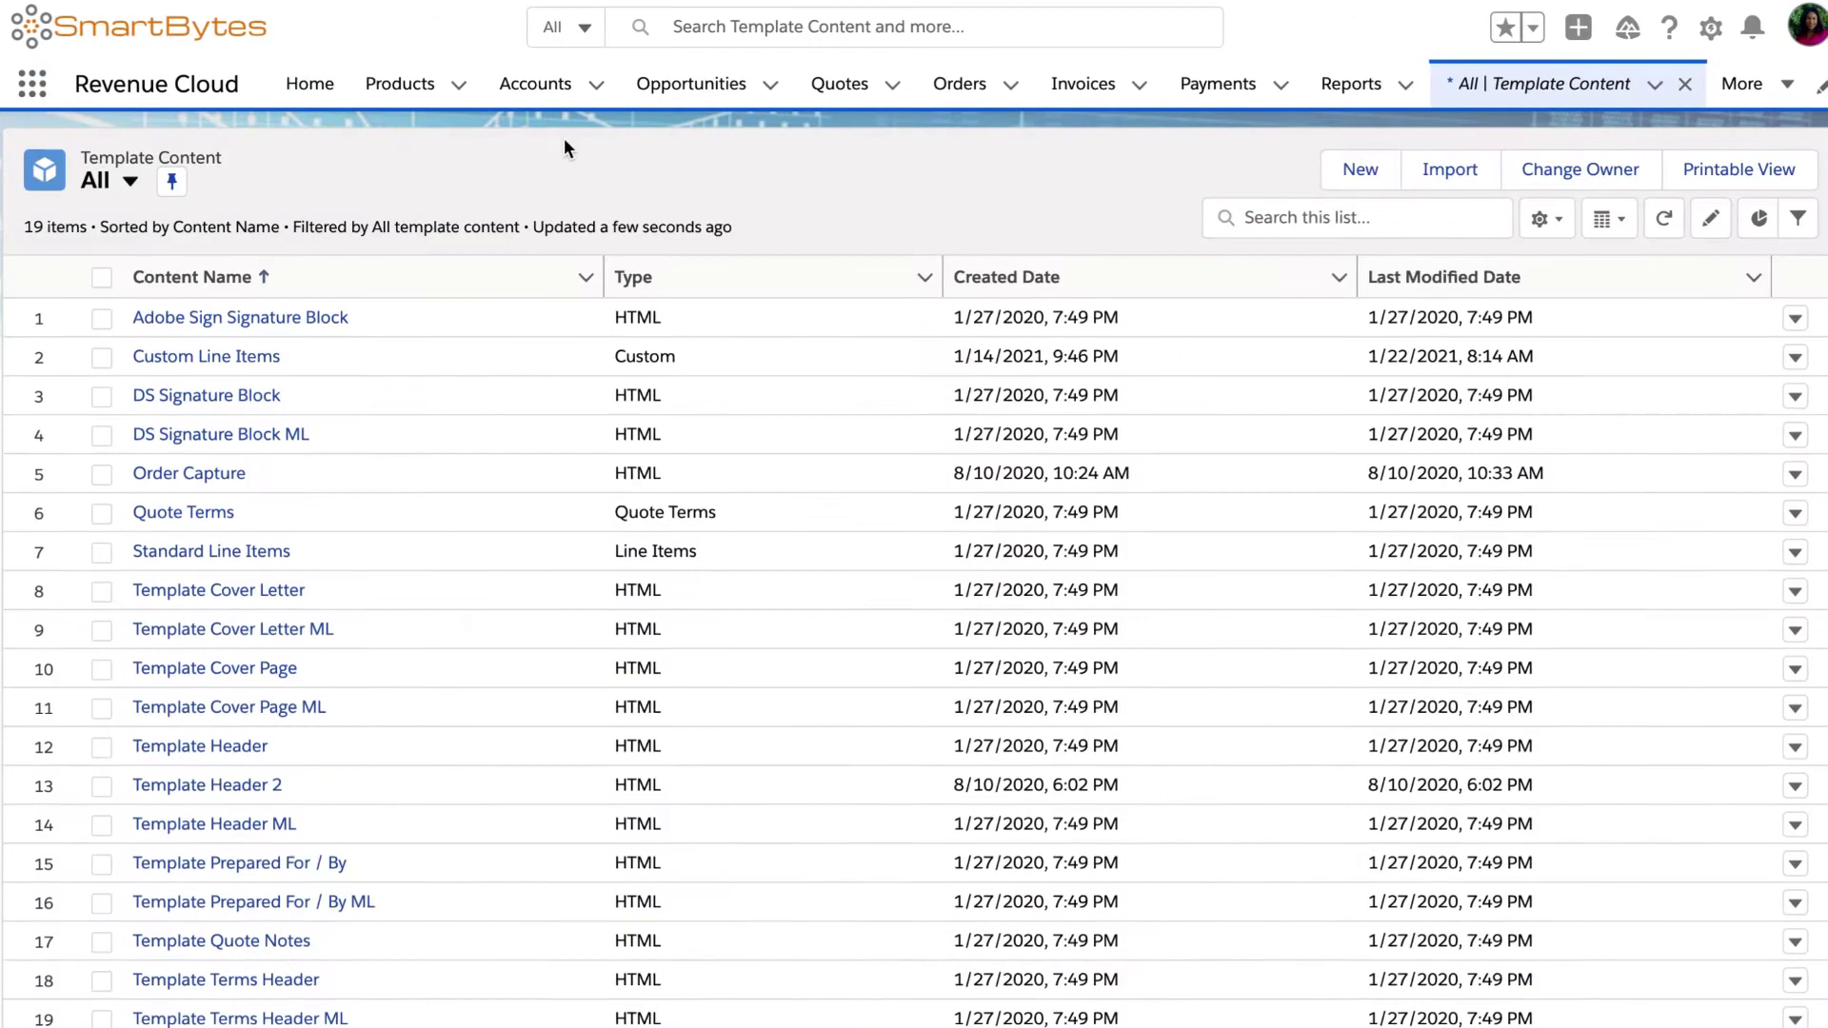
{"action": "left_click", "coordinate": [1361, 171]}
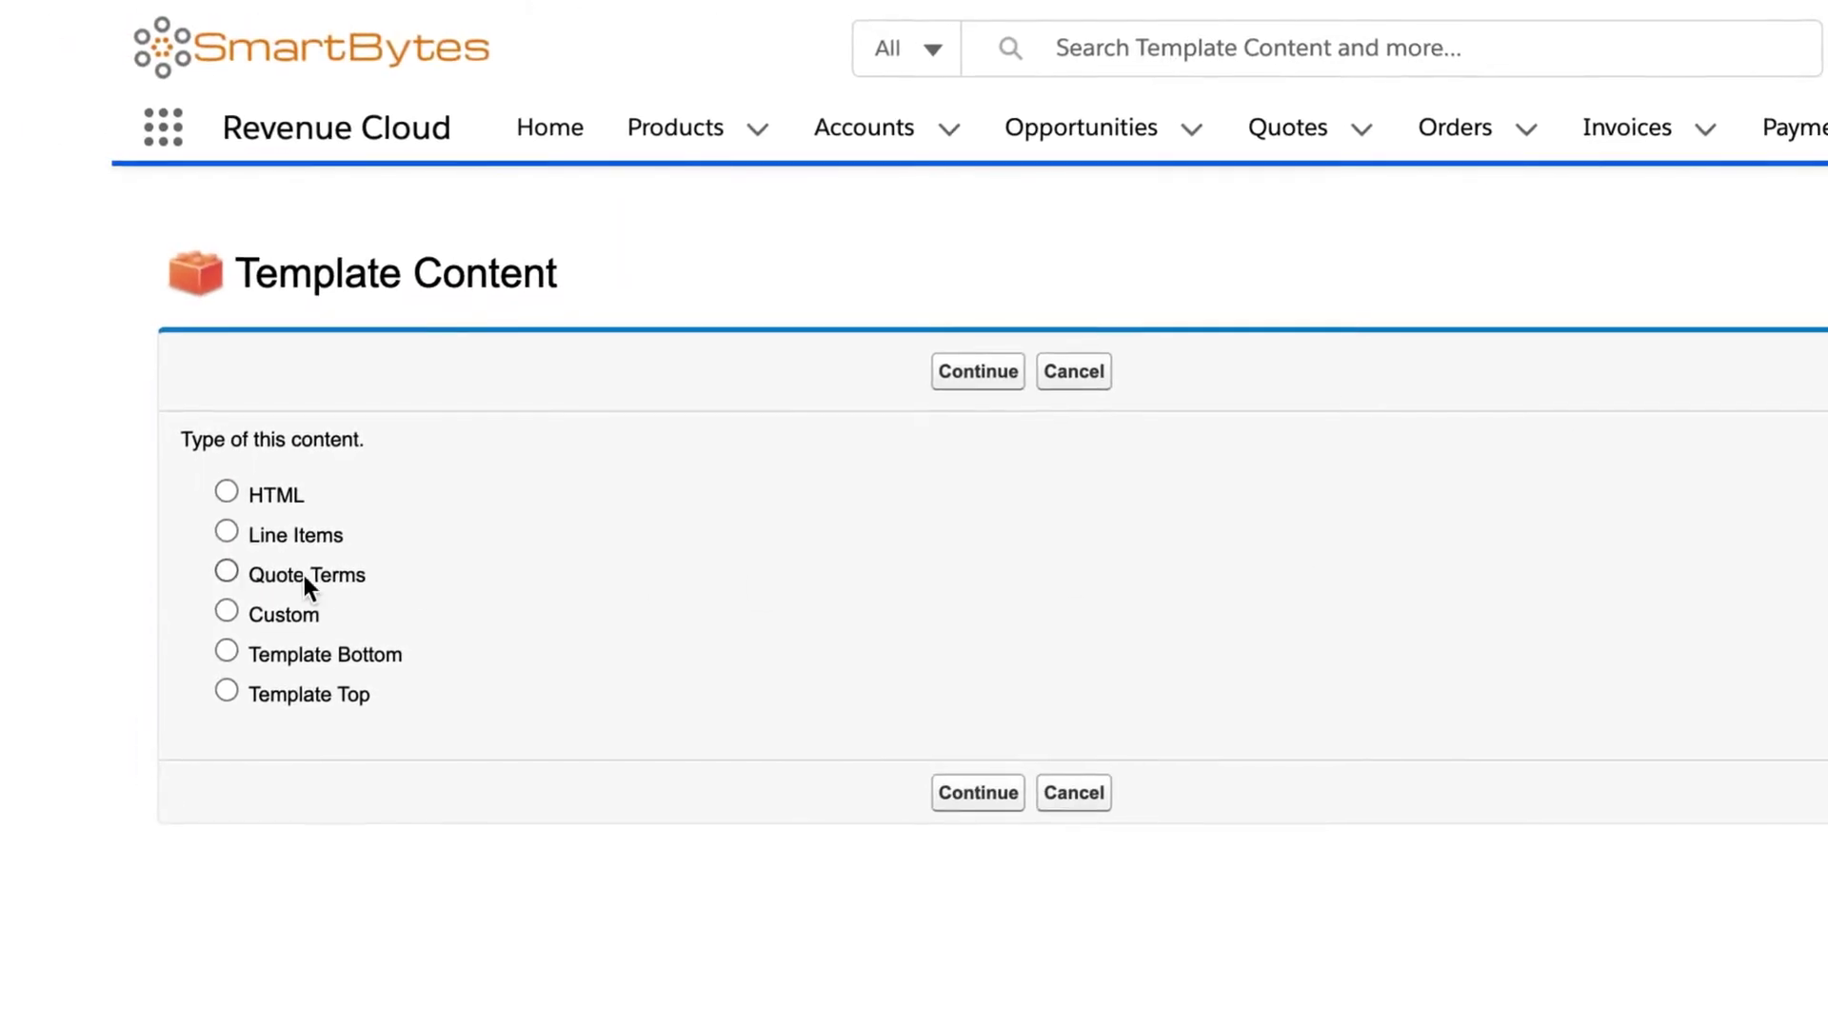
{"action": "left_click", "coordinate": [226, 569]}
{"action": "left_click", "coordinate": [987, 805]}
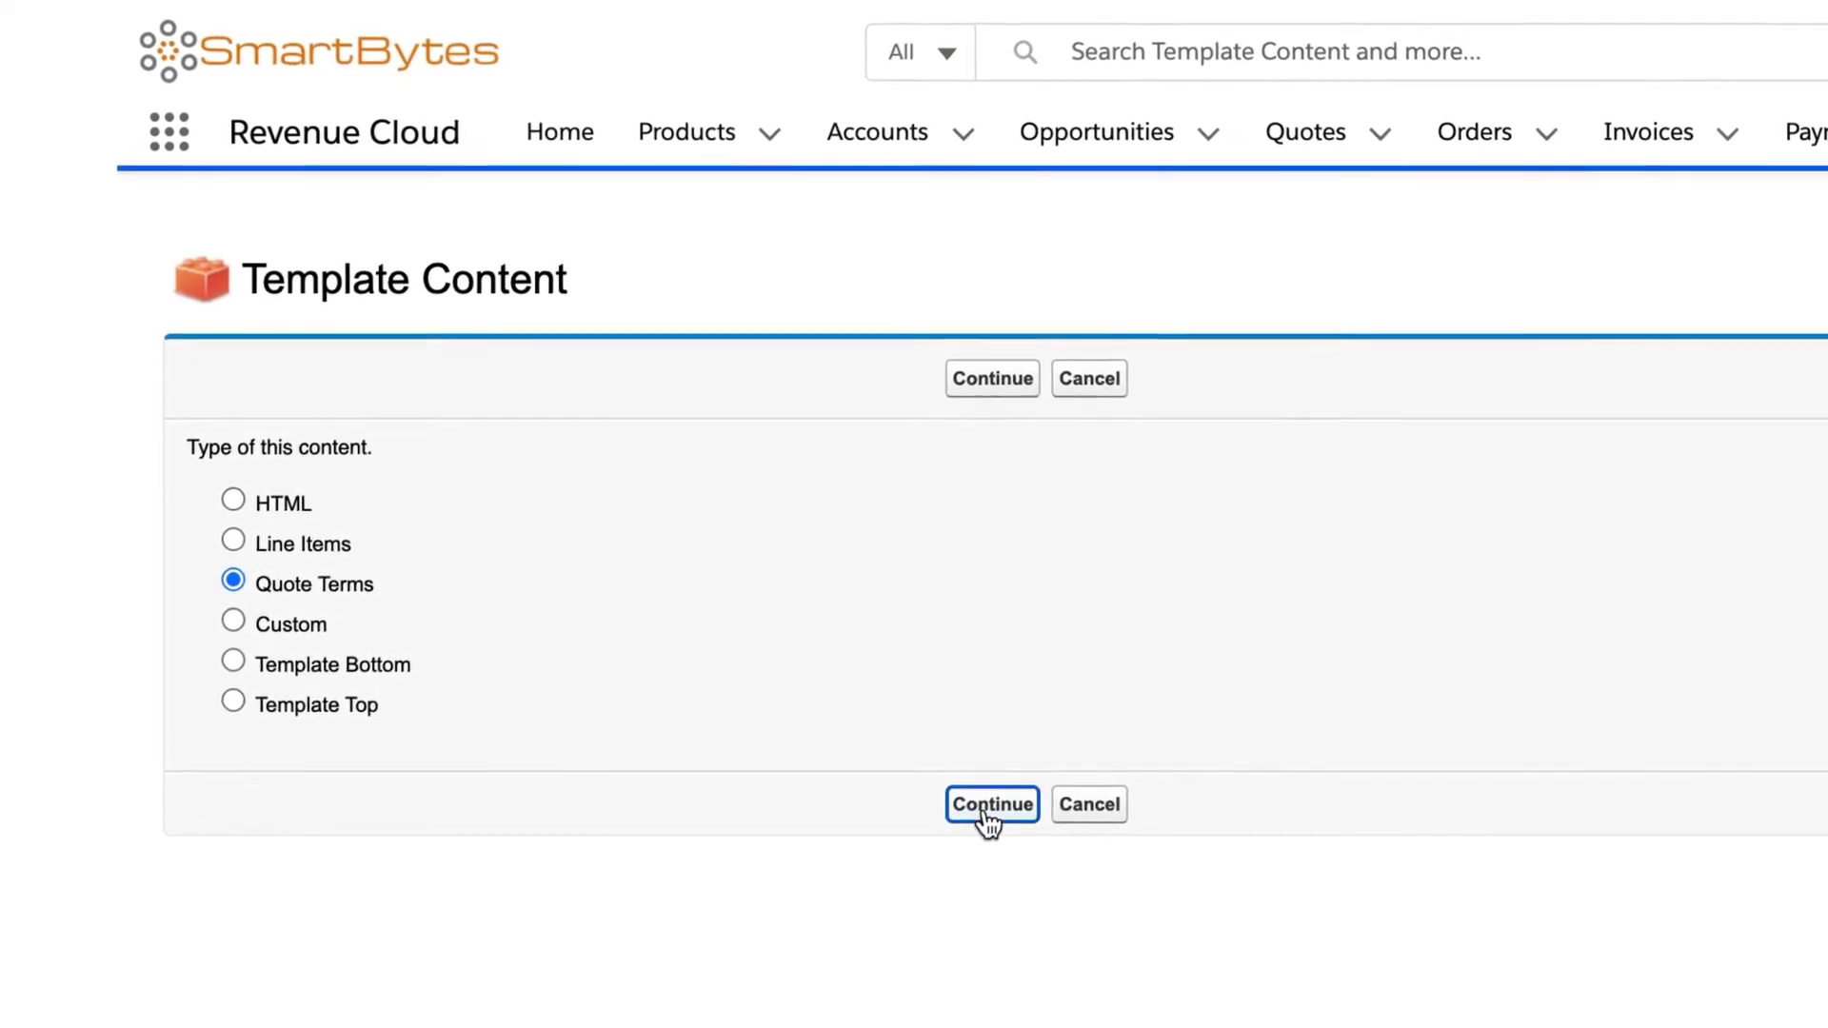
{"action": "type", "text": "Quote Terms"}
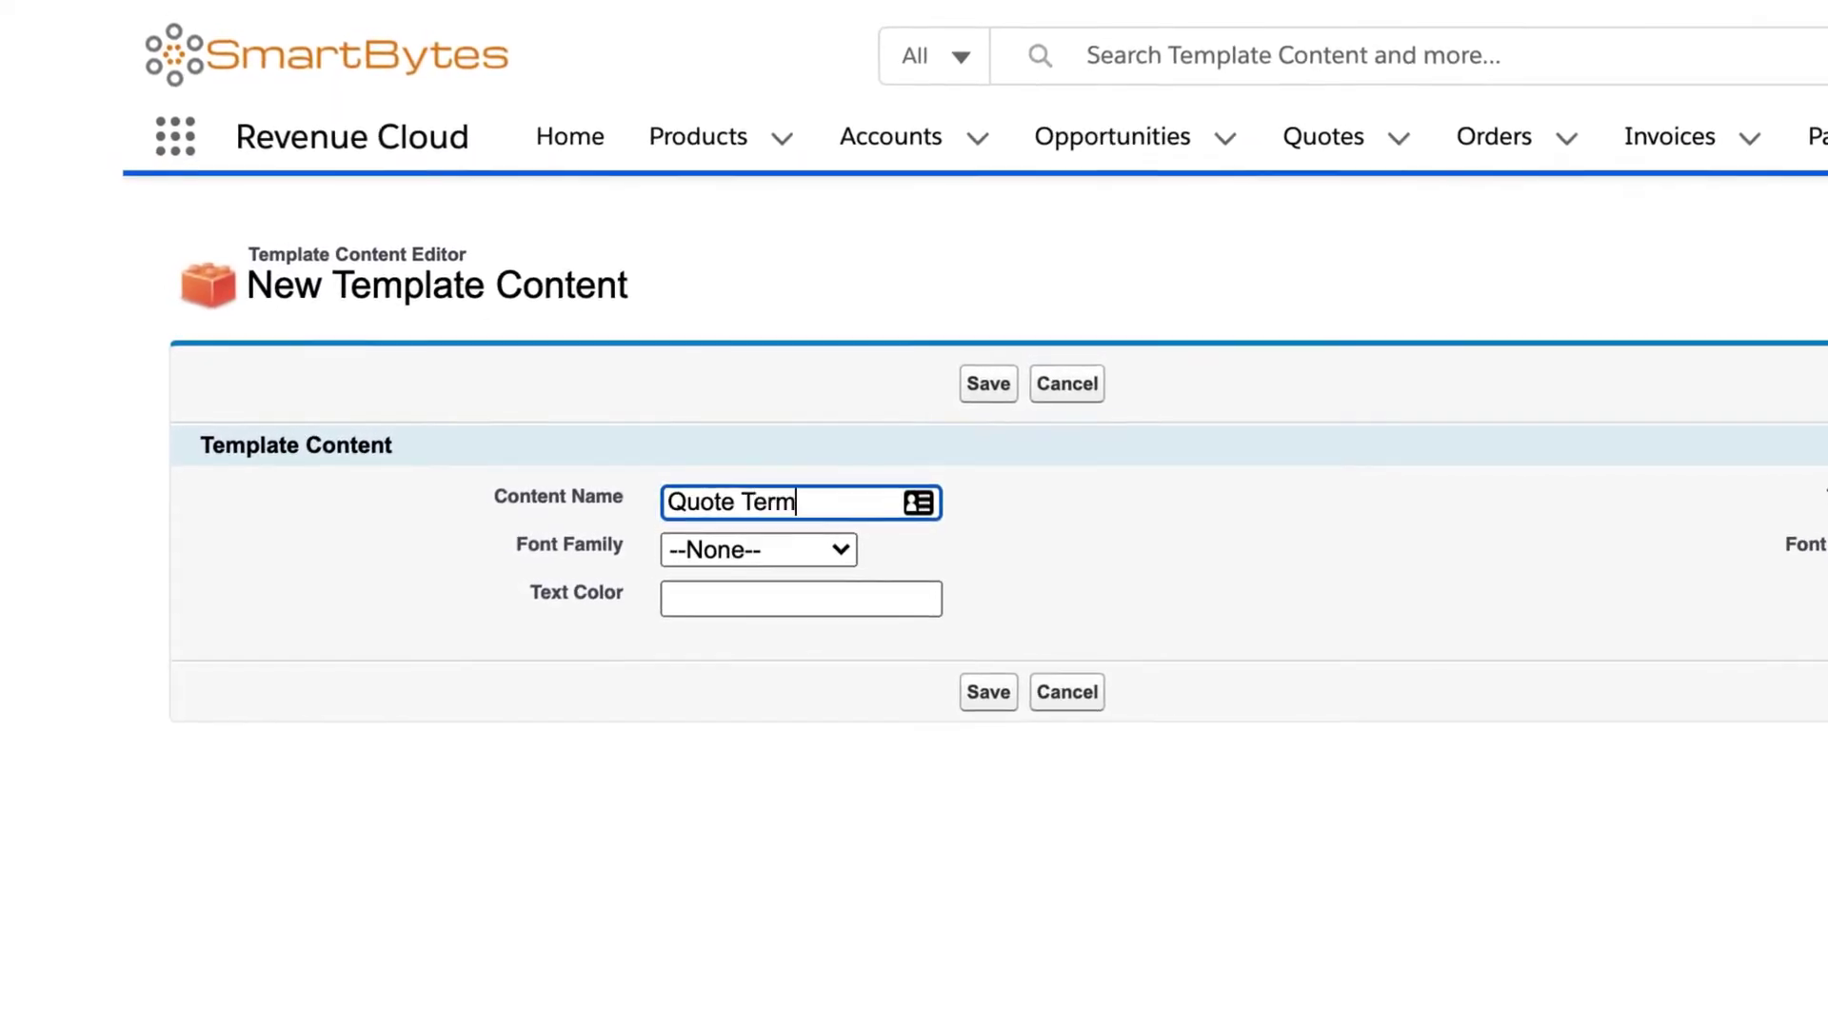
{"action": "left_click", "coordinate": [975, 701]}
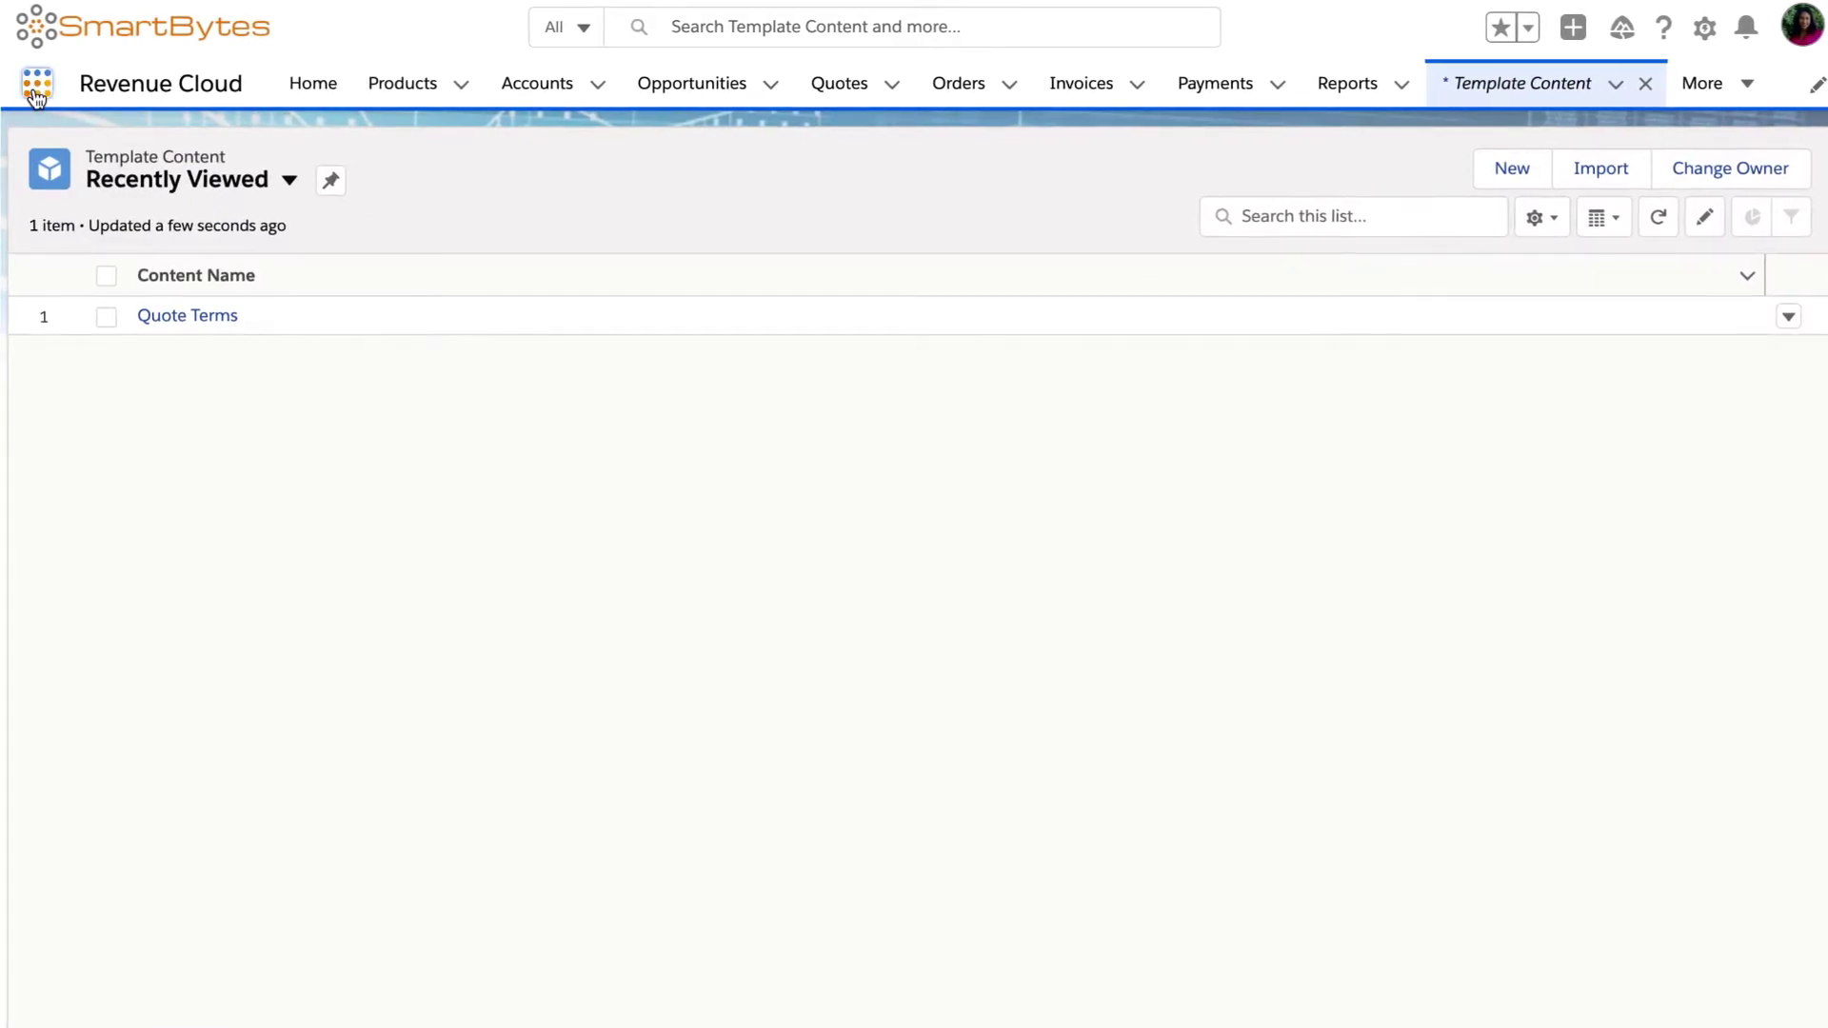
Open the Proposal quote template's related lists from Quote Templates
{"action": "left_click", "coordinate": [36, 96]}
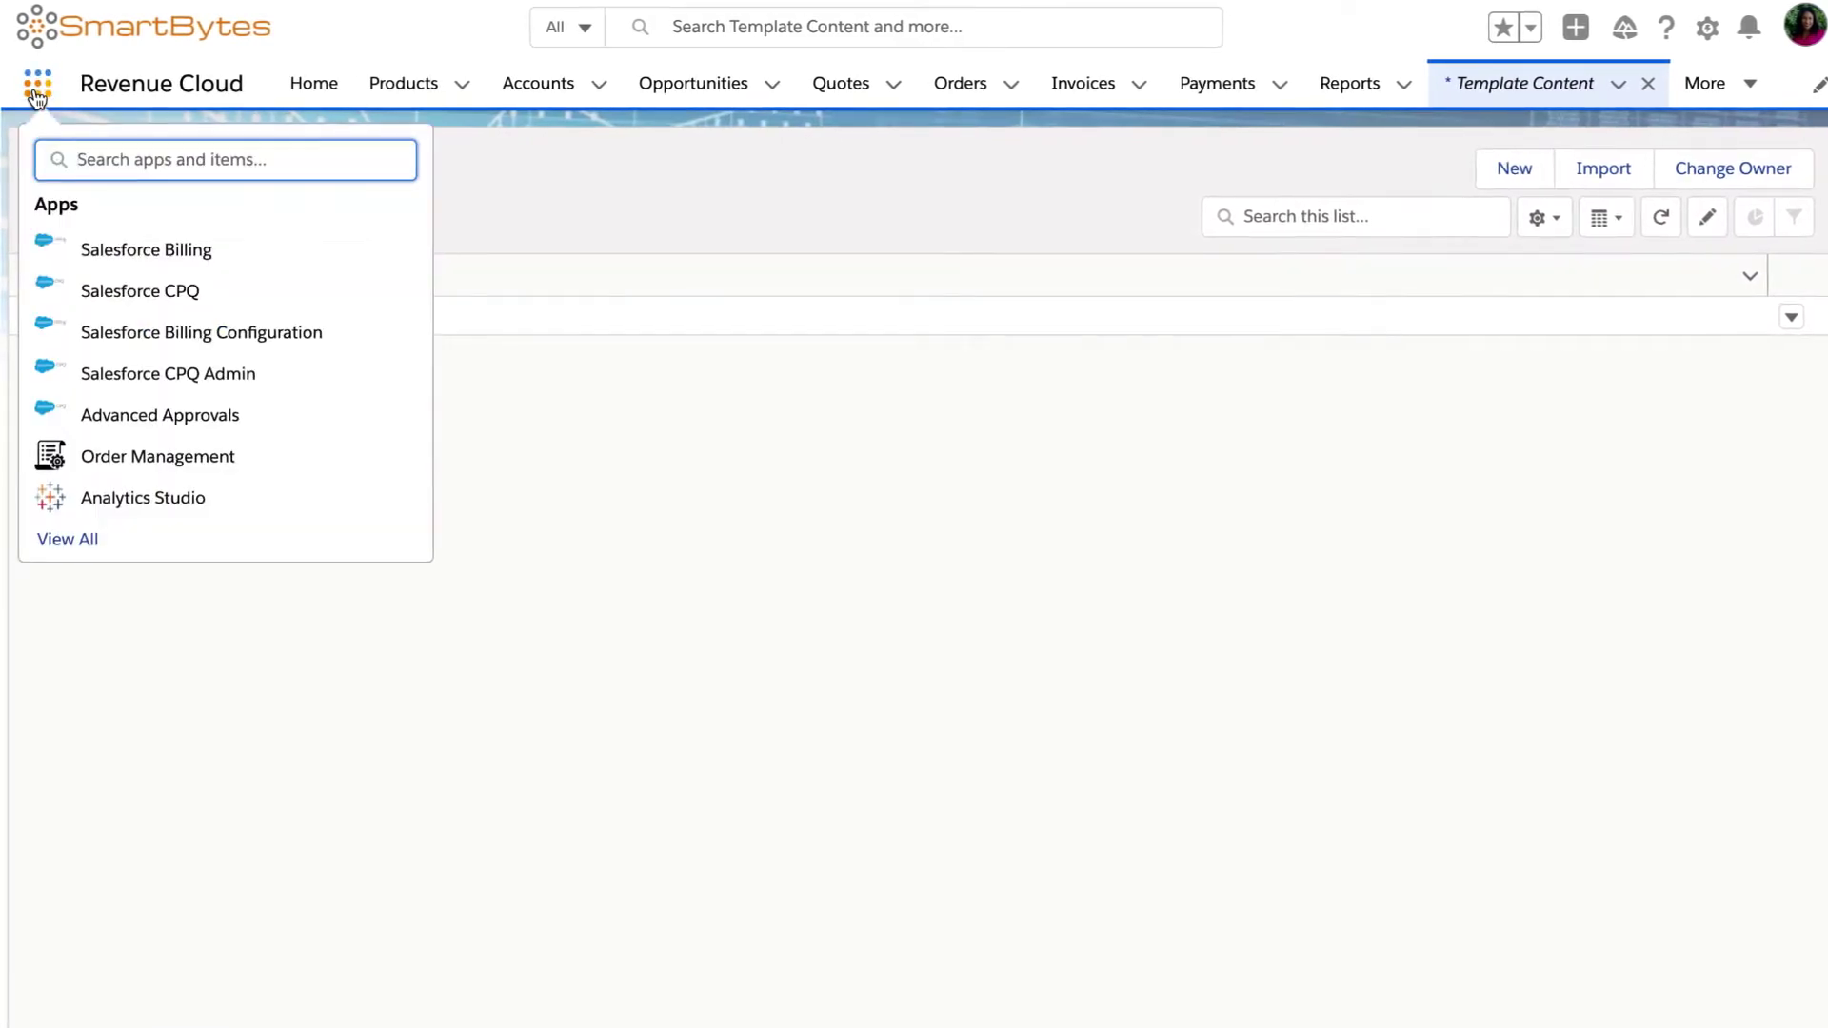
{"action": "type", "text": "Quote Templates"}
{"action": "left_click", "coordinate": [105, 357]}
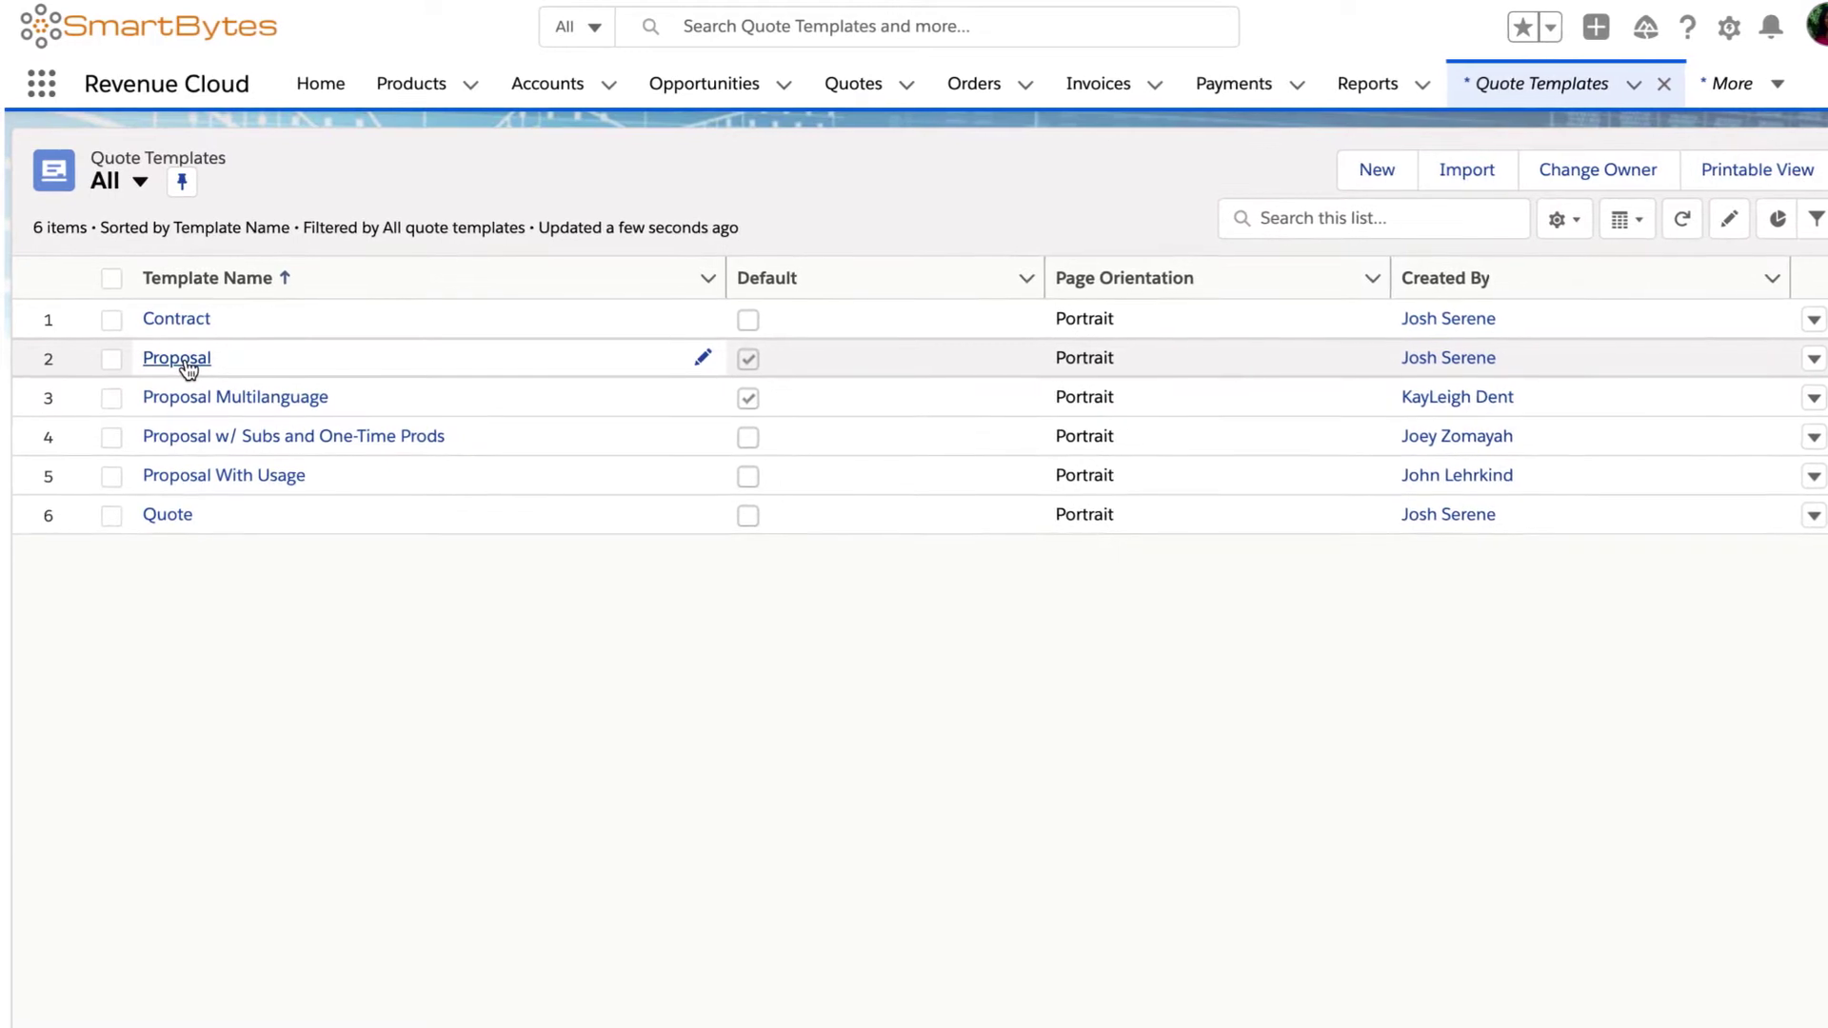
{"action": "left_click", "coordinate": [186, 366]}
{"action": "left_click", "coordinate": [202, 521]}
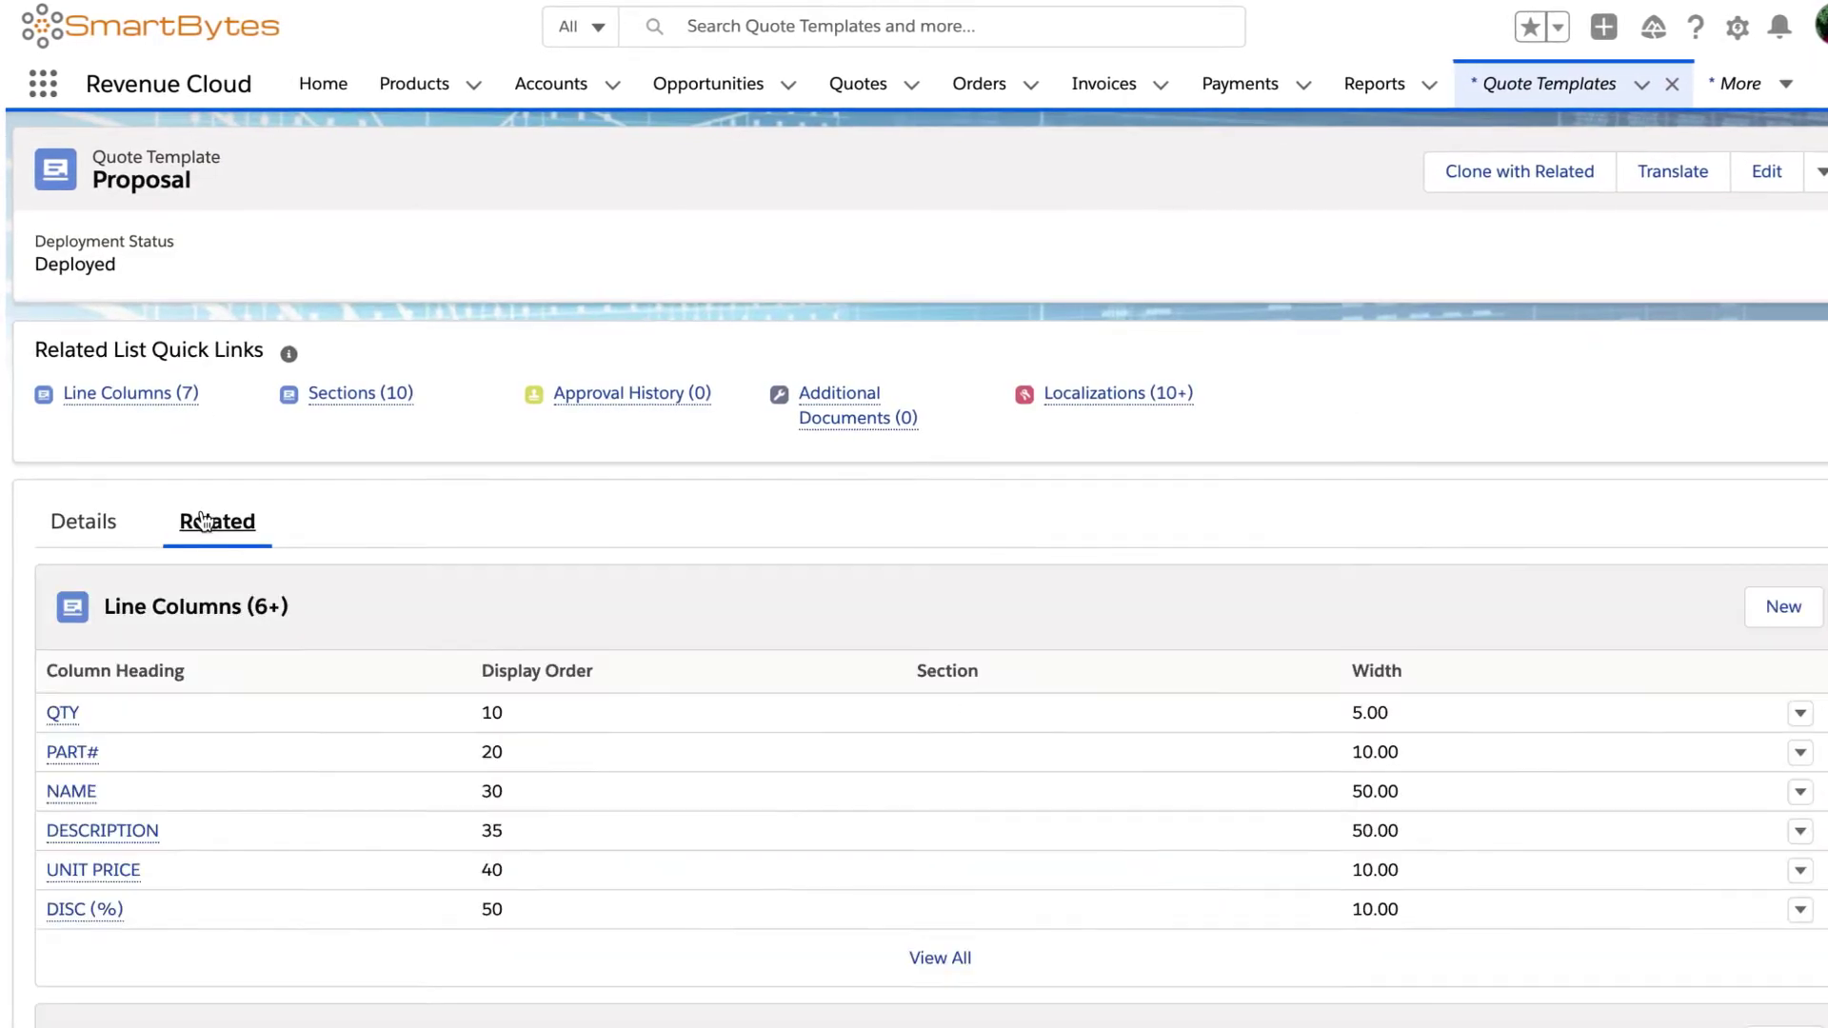
{"action": "scroll", "coordinate": [202, 521], "scroll_direction": "down", "scroll_amount": 5}
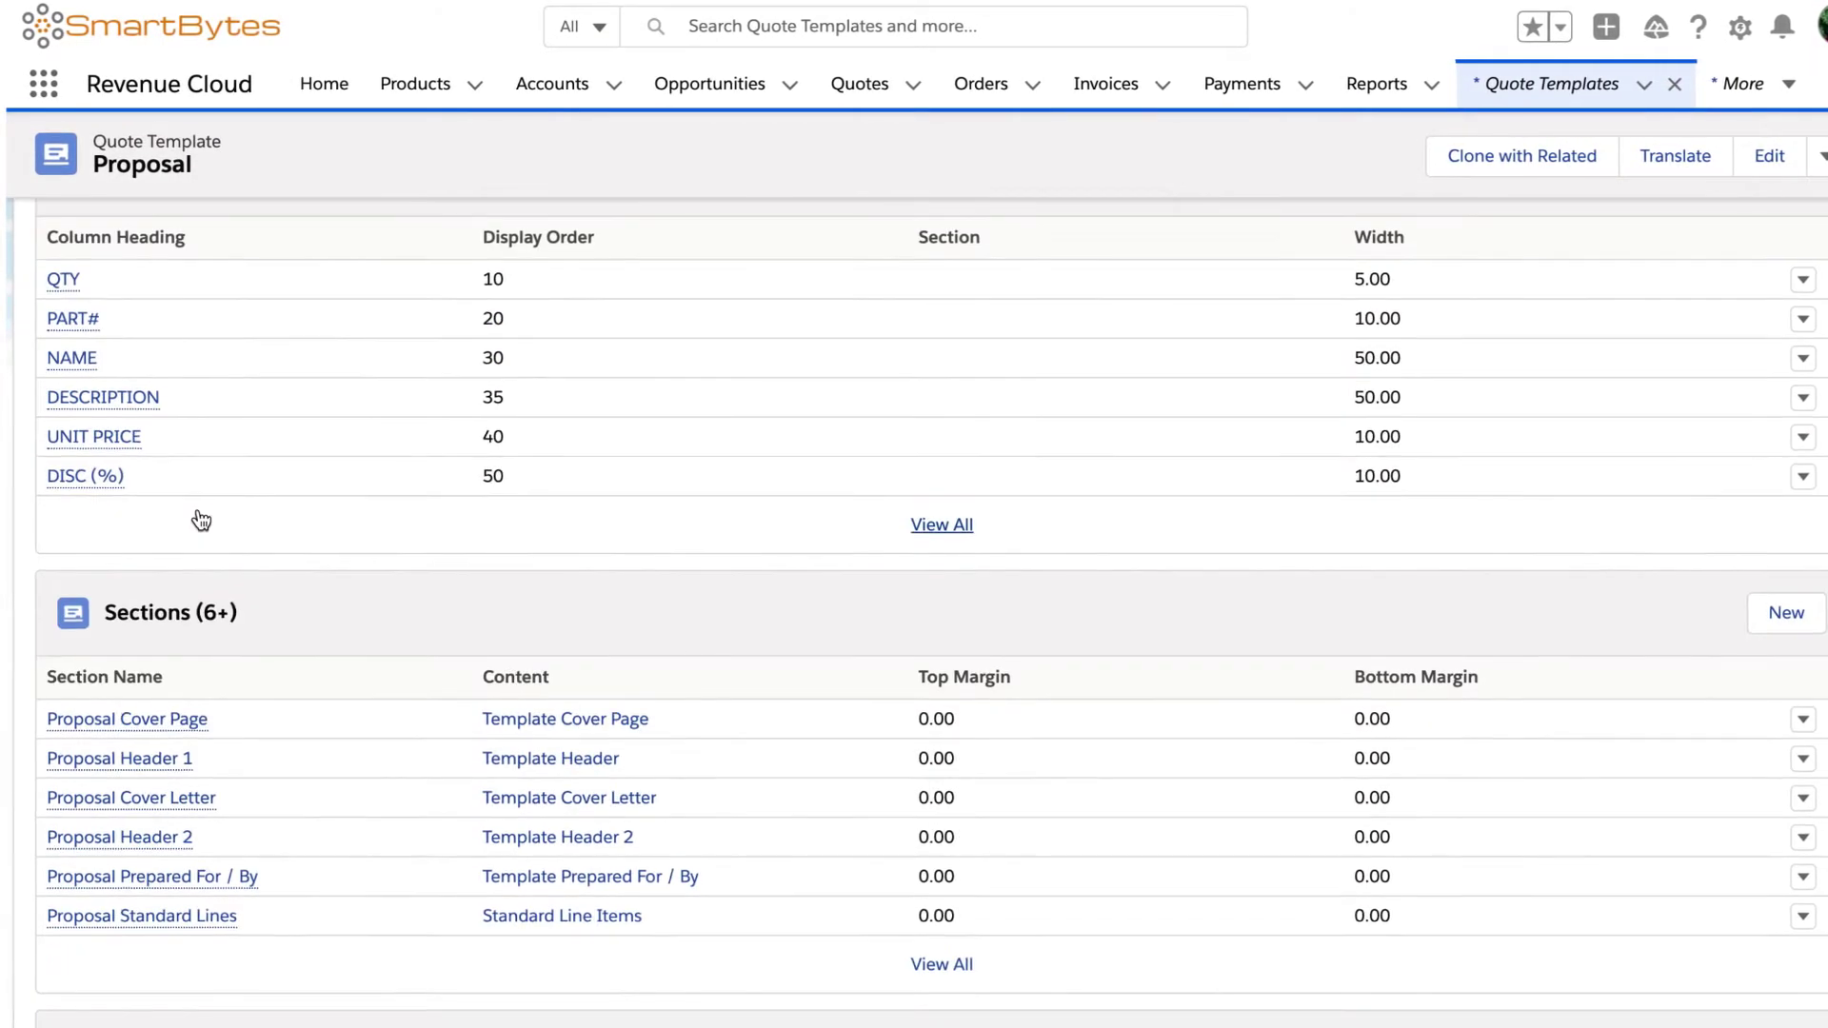
Add a 'Proposal Terms' section using the Quote Terms content and save it
{"action": "left_click", "coordinate": [1746, 608]}
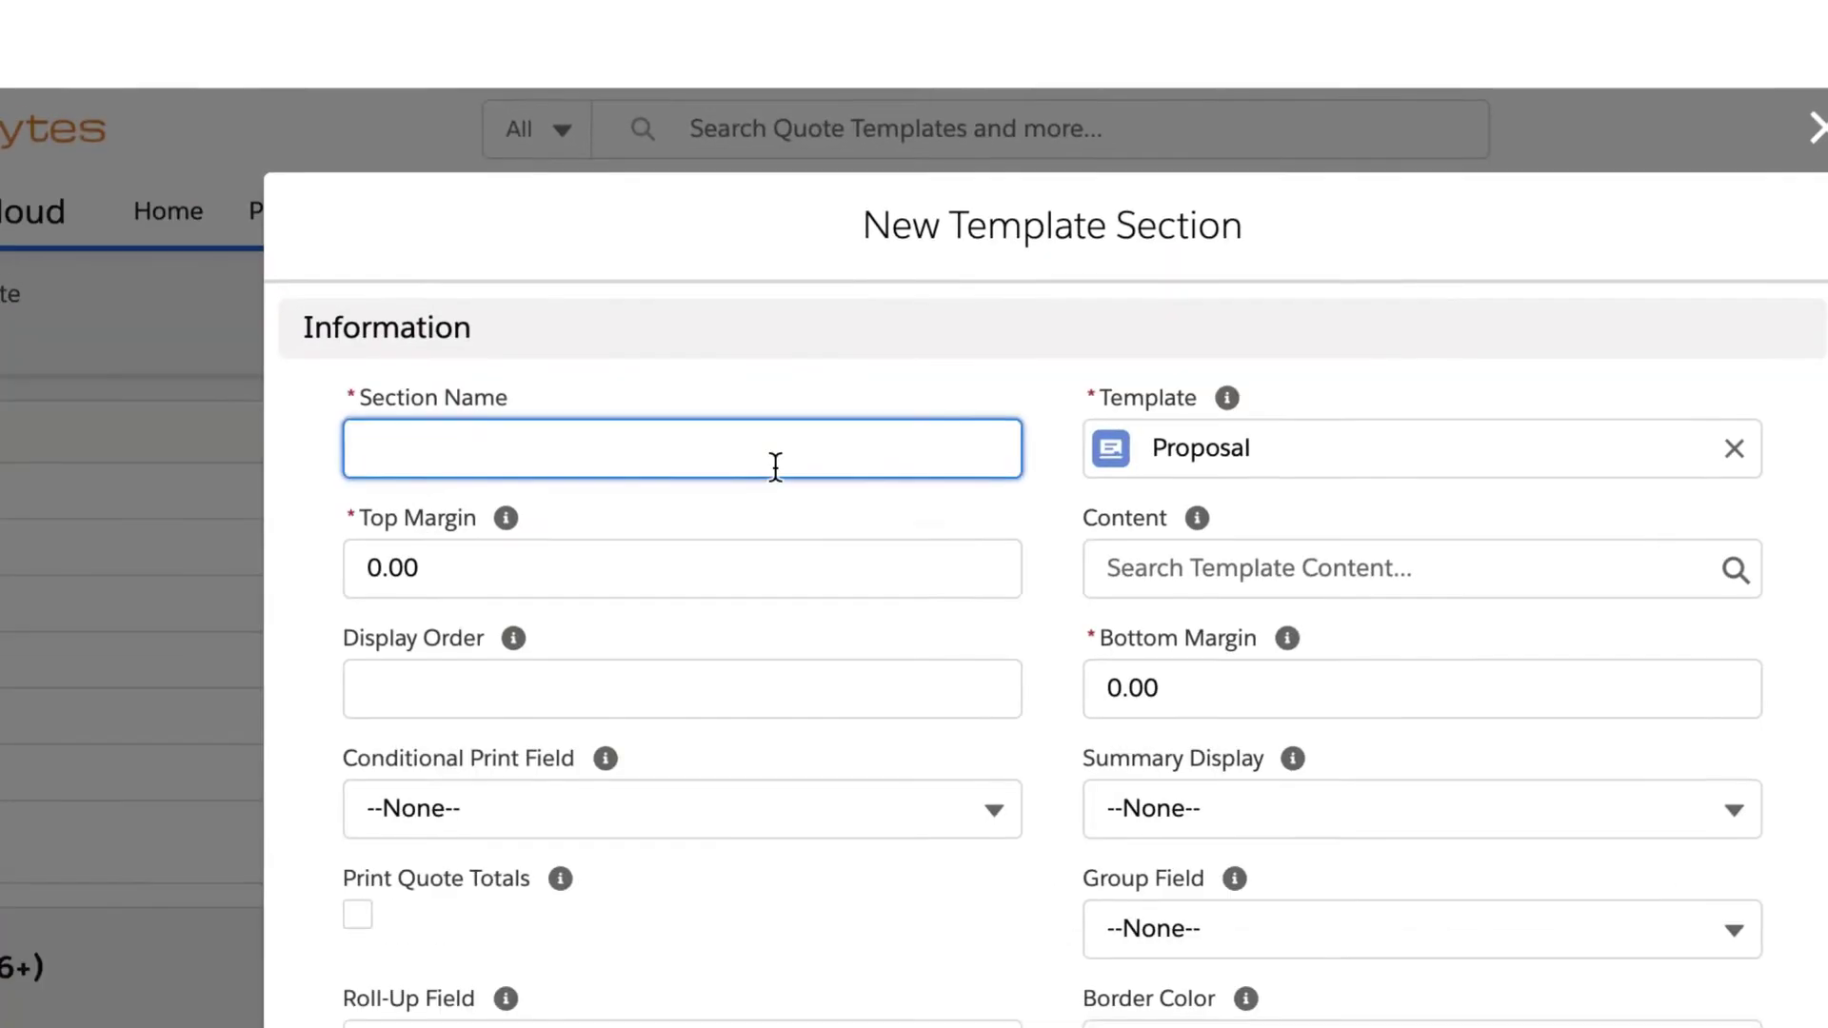
{"action": "type", "text": "Proposal Terms"}
{"action": "left_click", "coordinate": [1107, 564]}
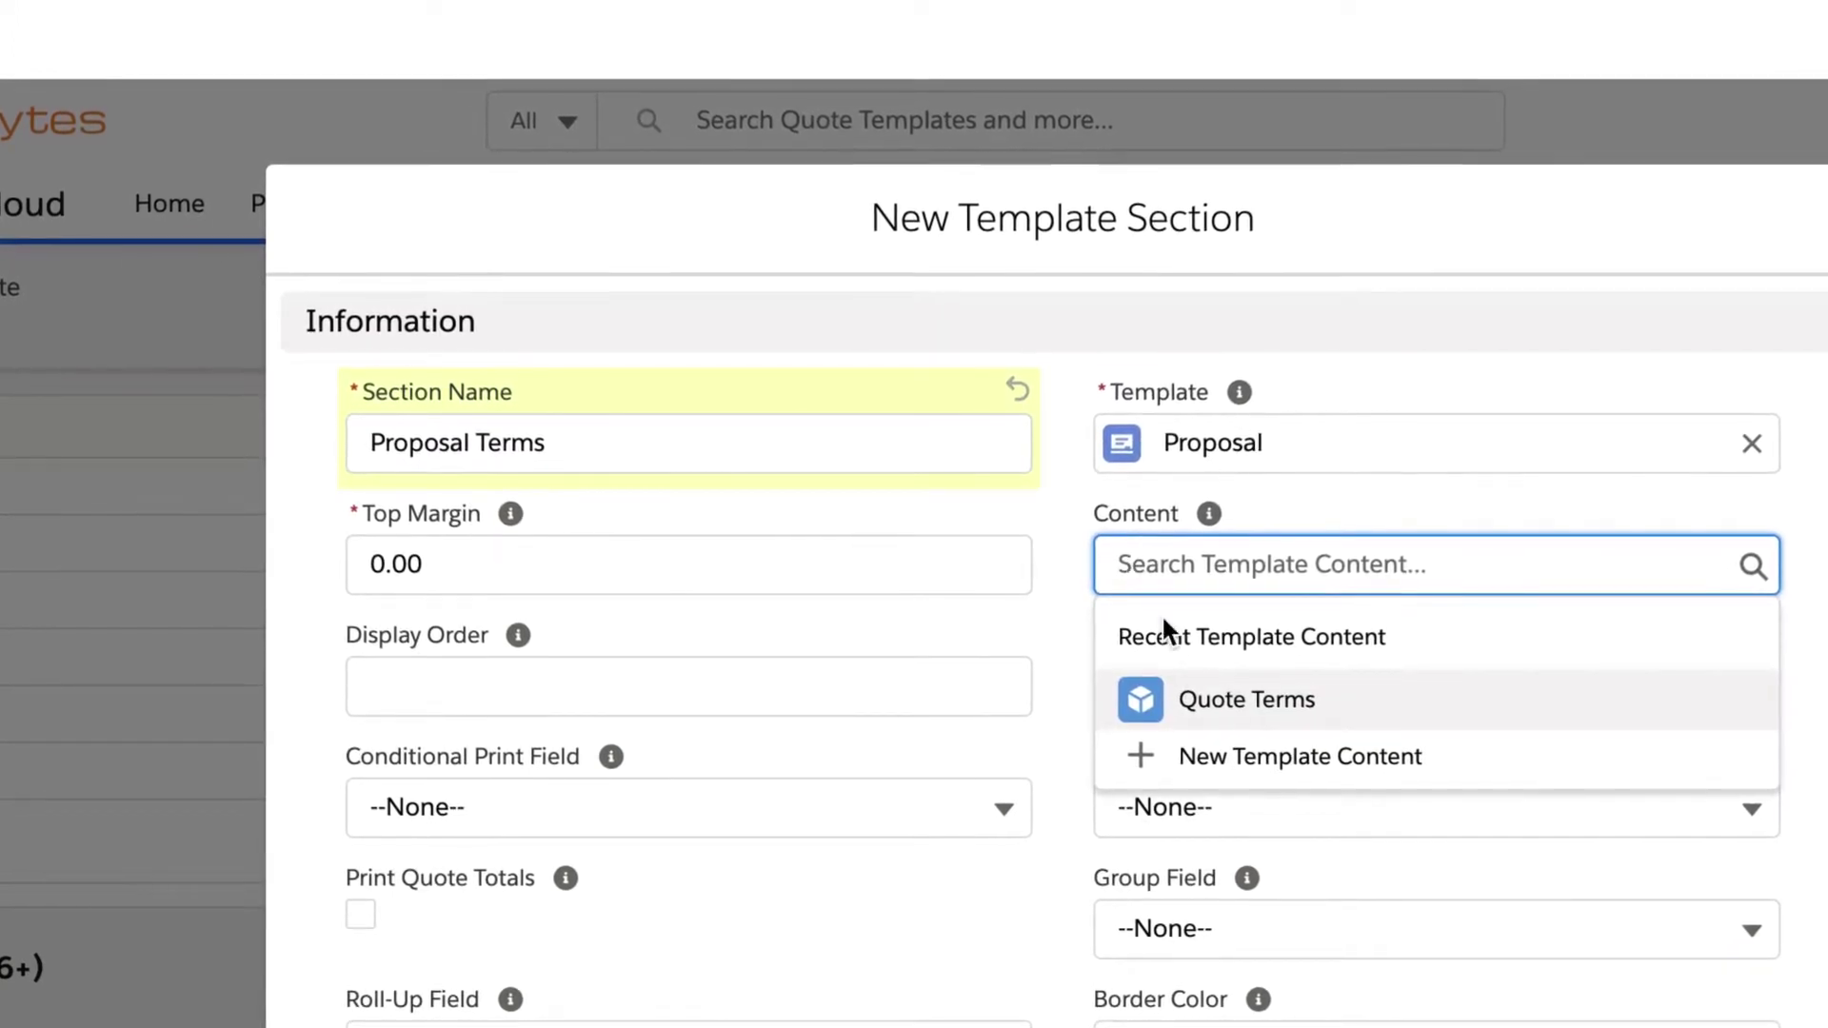
{"action": "left_click", "coordinate": [1208, 705]}
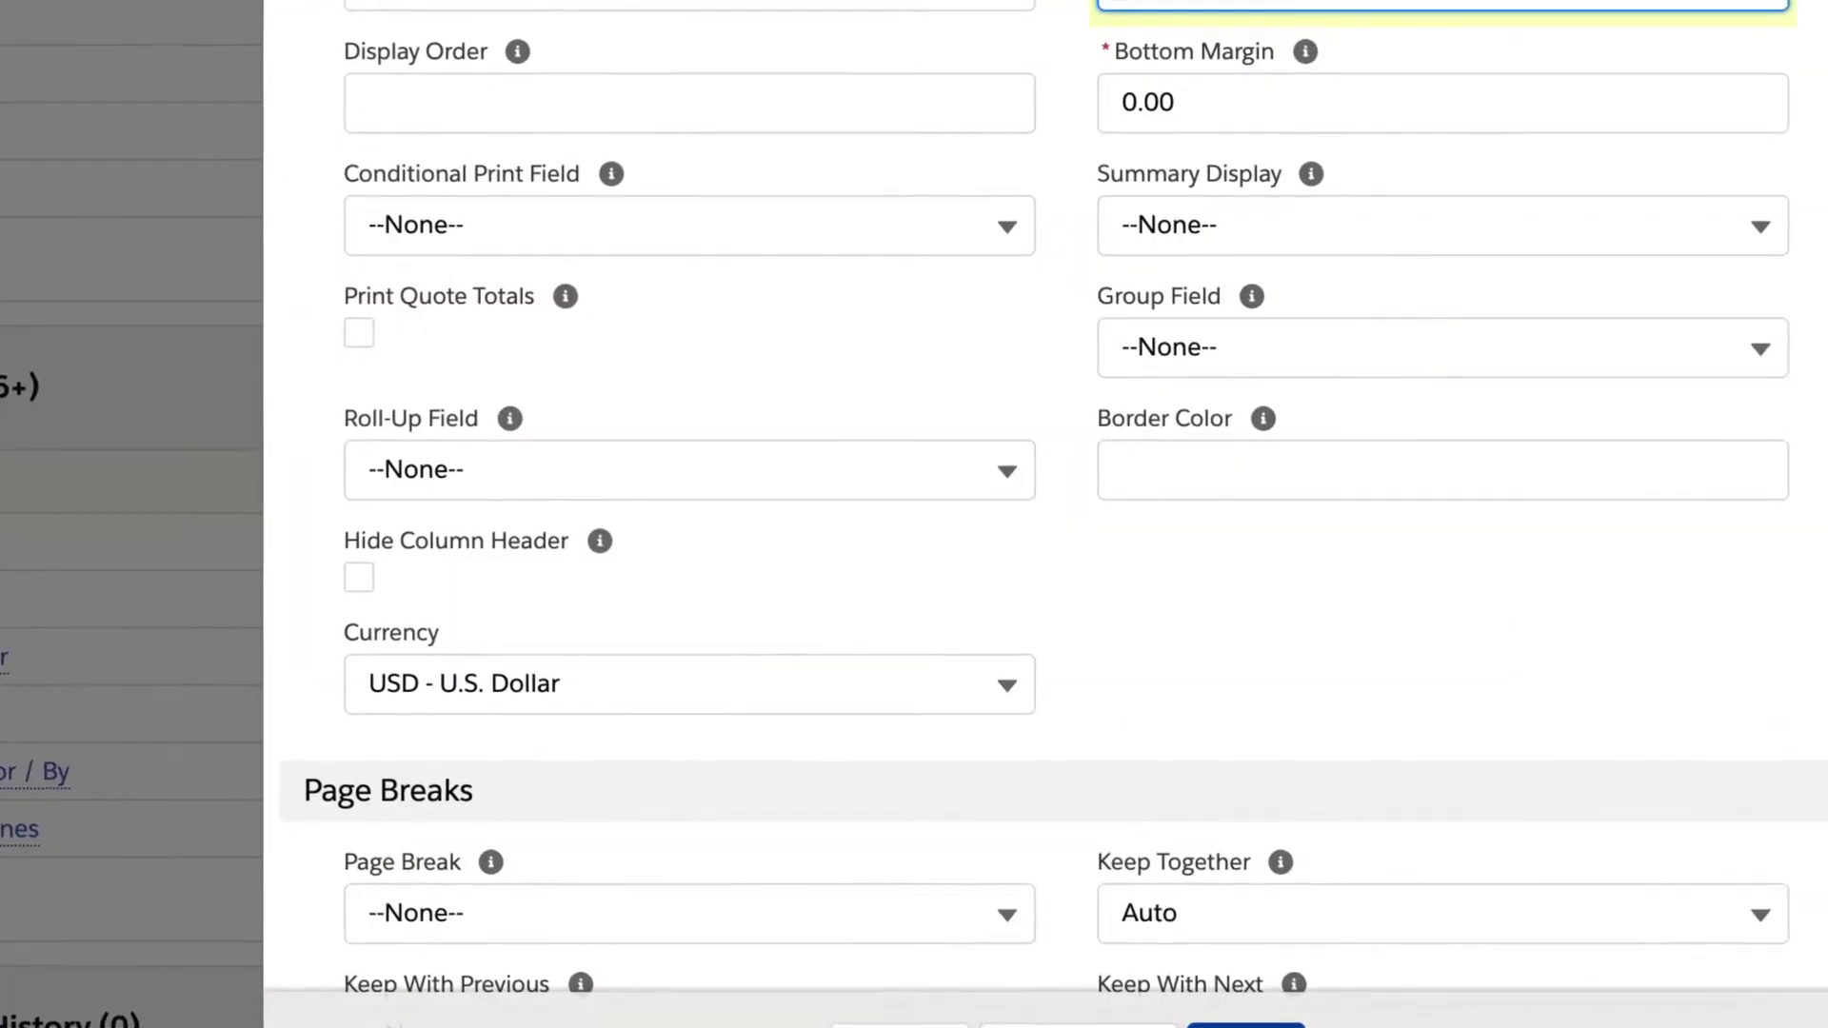
{"action": "left_click", "coordinate": [1245, 1025]}
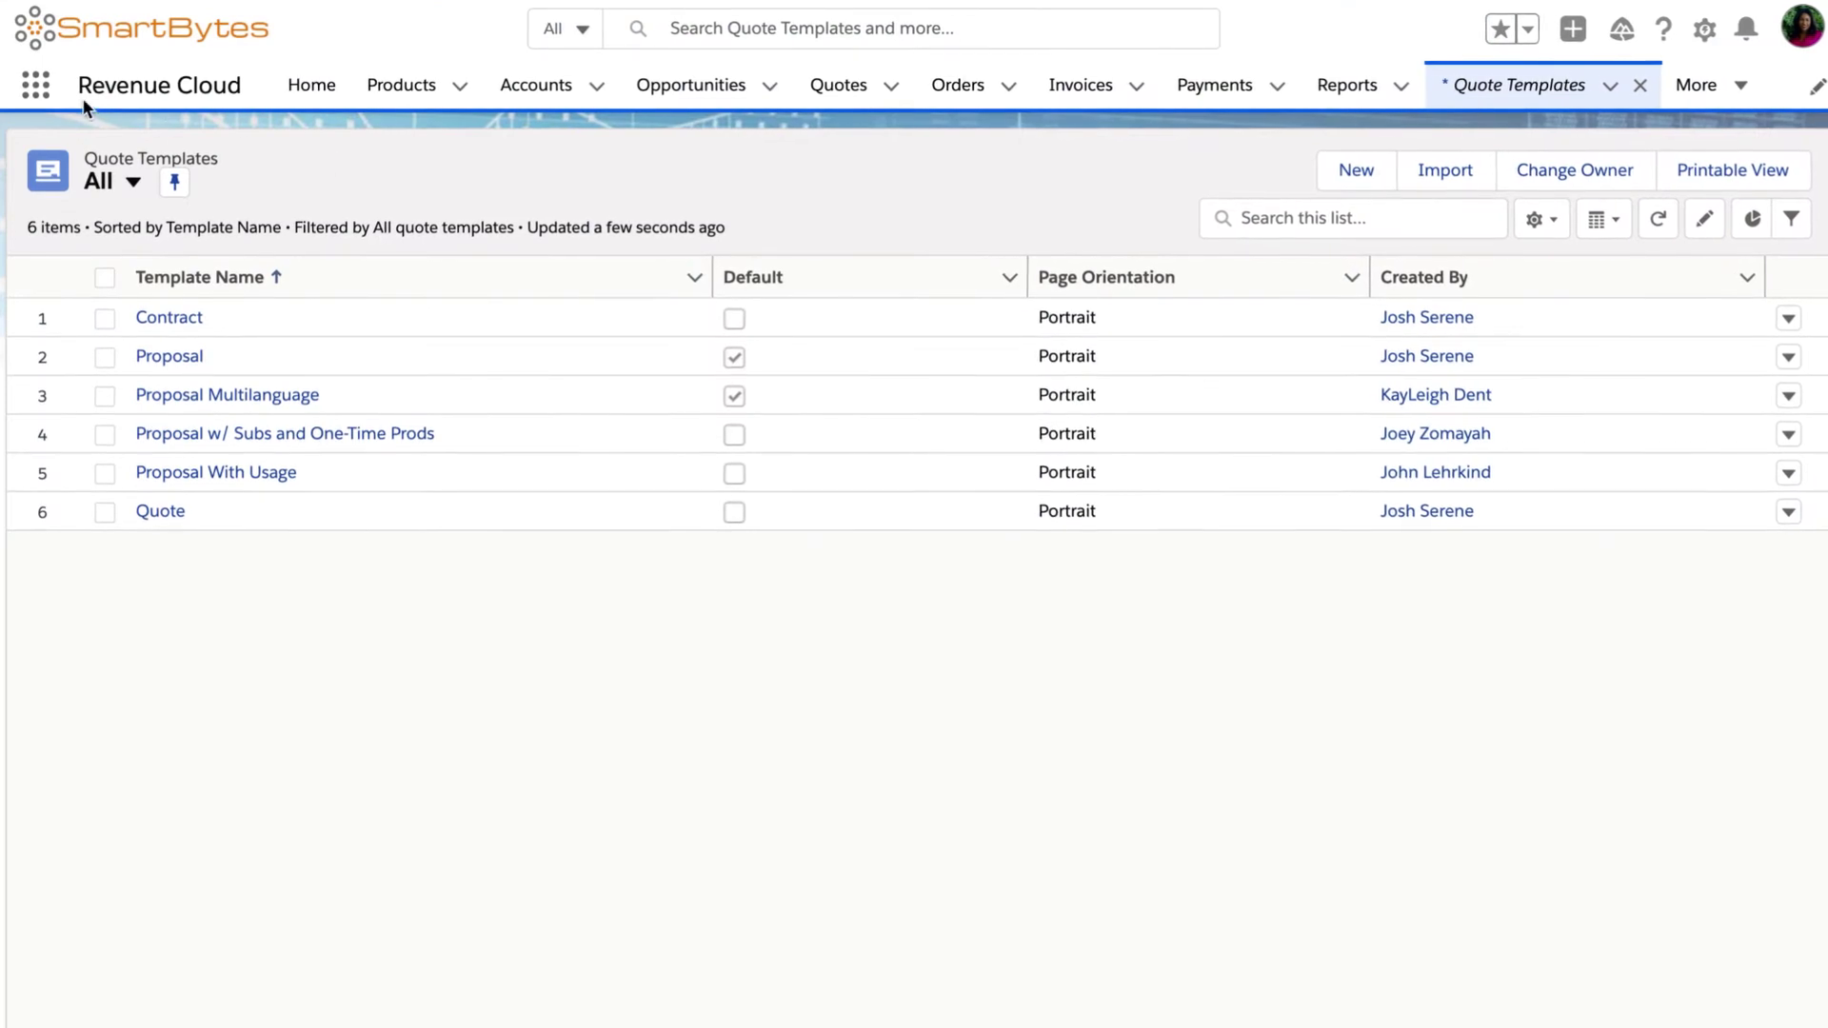
Open the Quote Terms list
{"action": "left_click", "coordinate": [35, 85]}
{"action": "type", "text": "Quote Terms"}
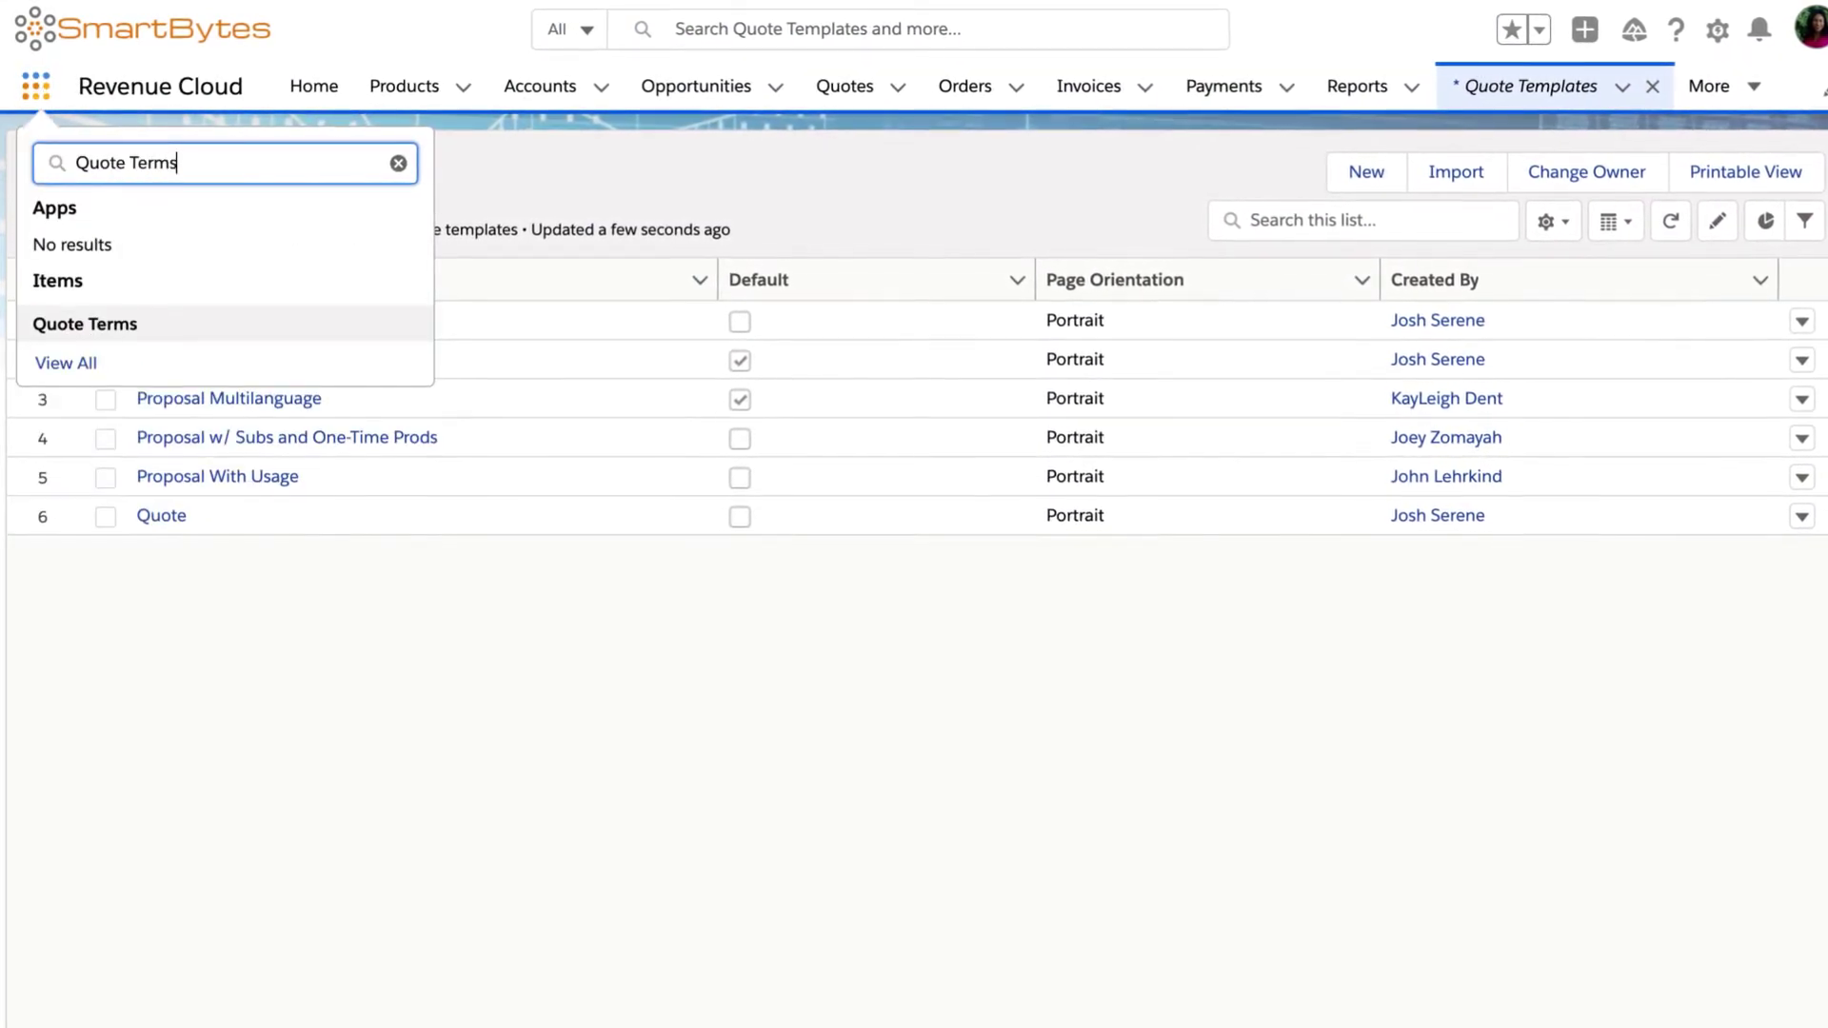
{"action": "key", "text": "Return"}
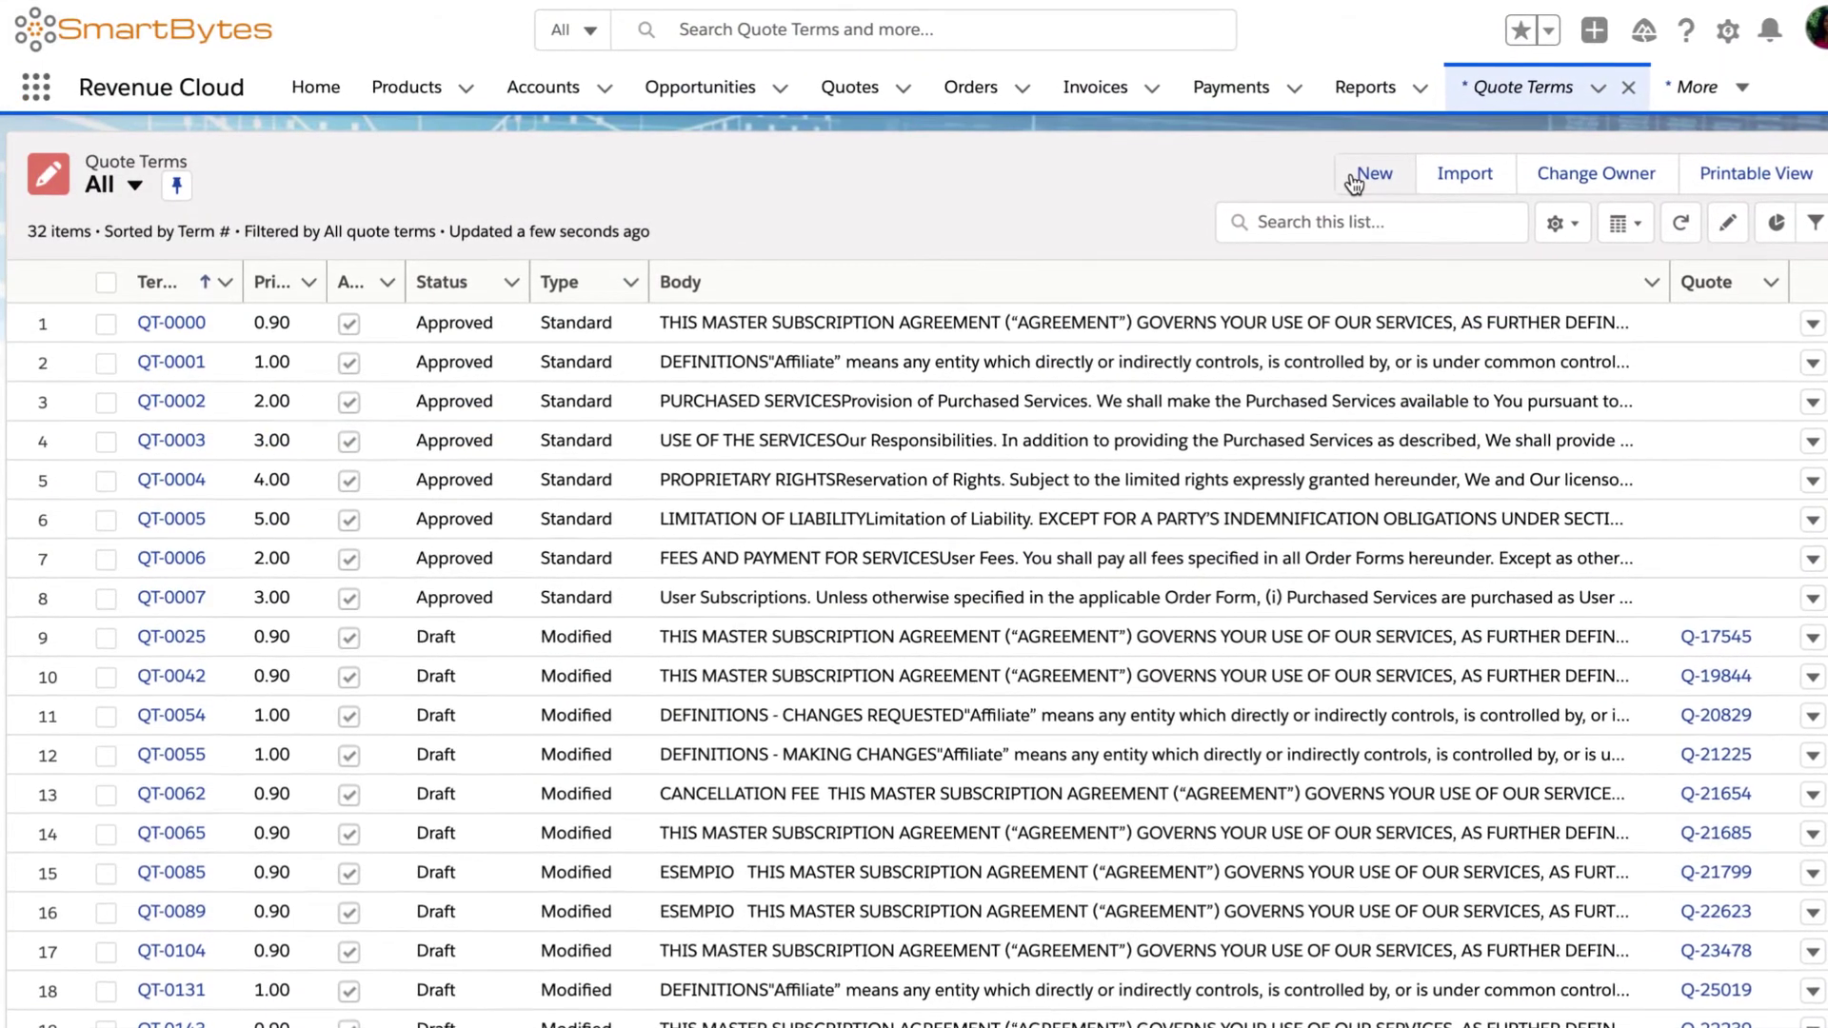
Create an active quote term with print order 1 and its body loaded from Quote Terms content
{"action": "left_click", "coordinate": [1350, 177]}
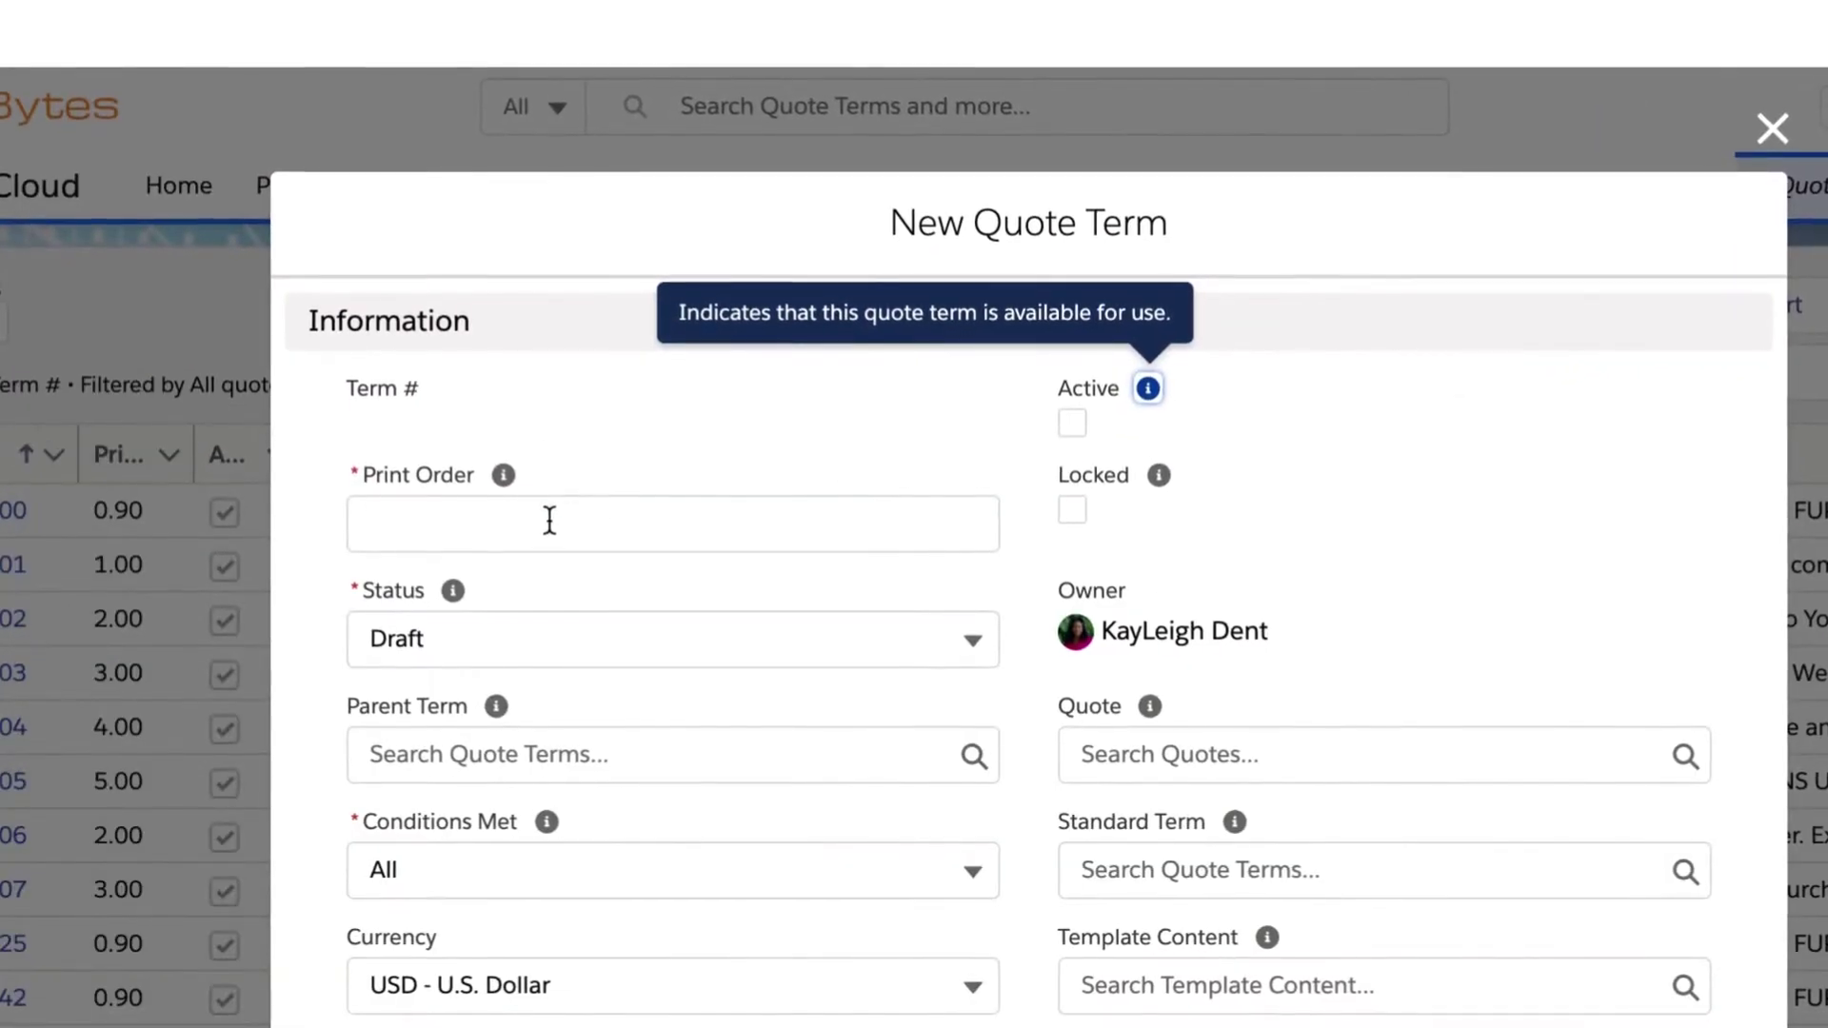
{"action": "left_click", "coordinate": [536, 519]}
{"action": "type", "text": "1"}
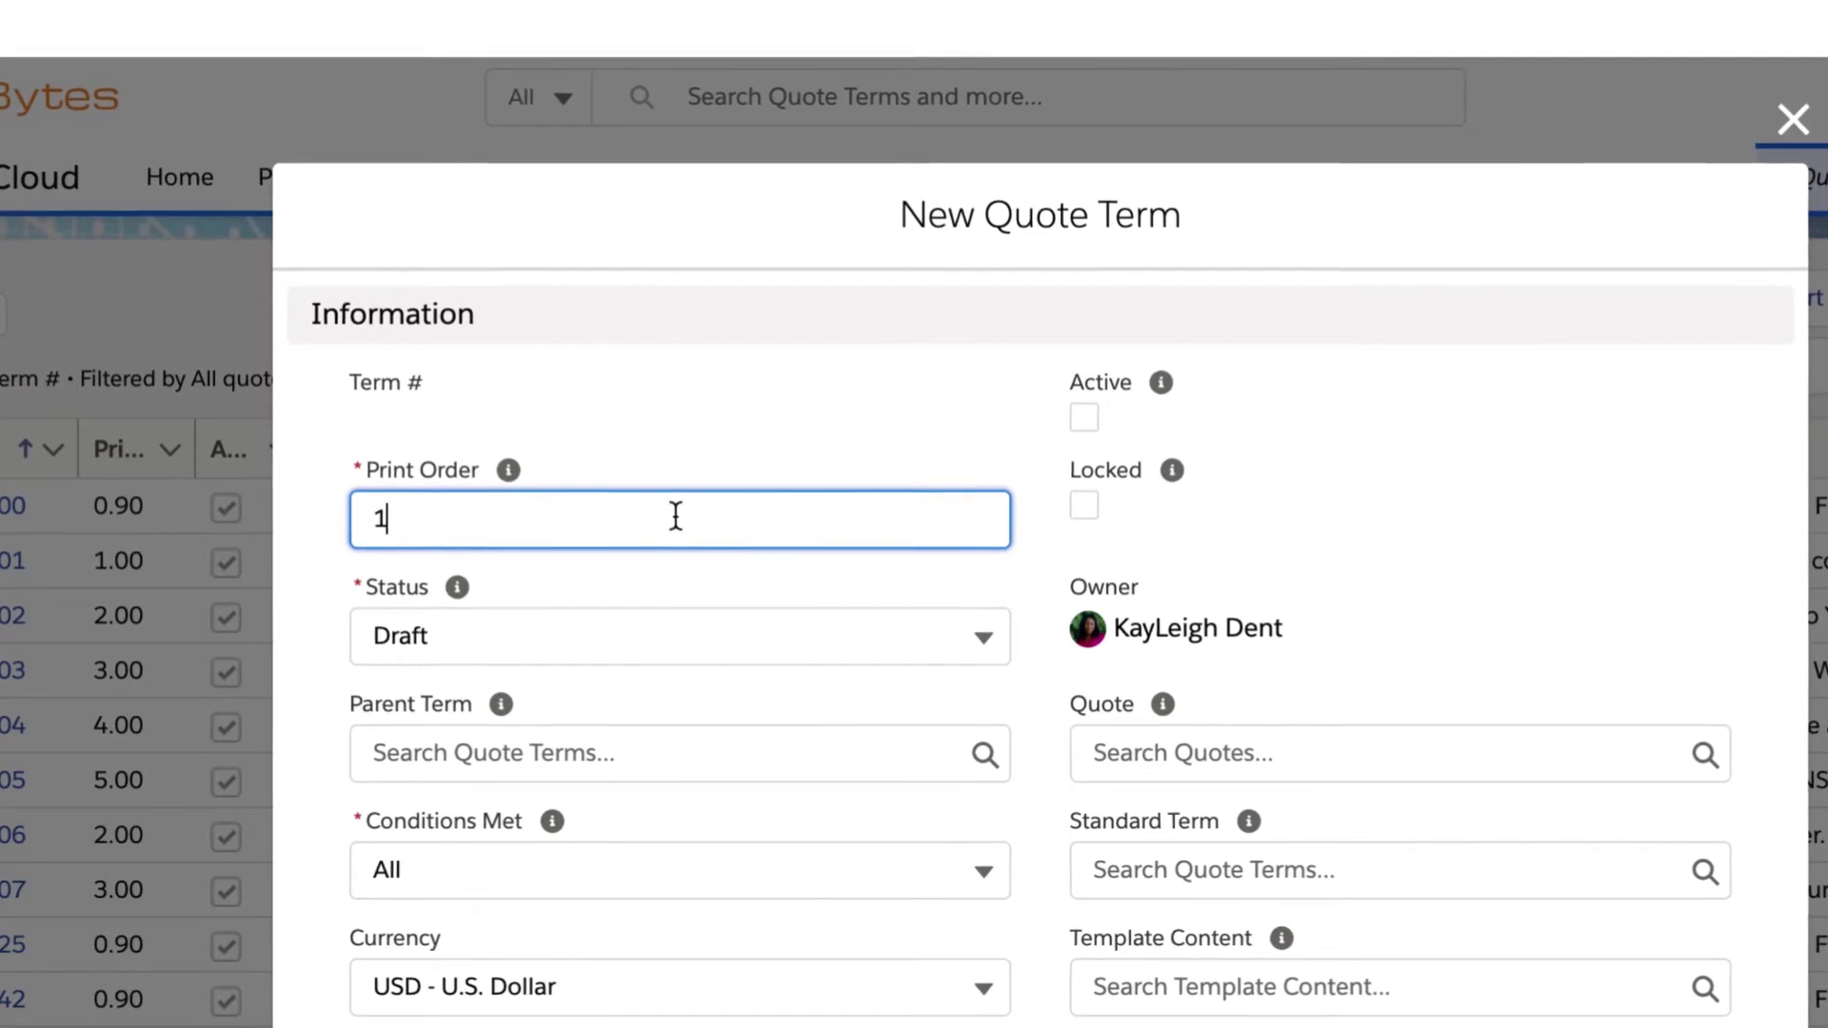
{"action": "left_click", "coordinate": [1088, 417]}
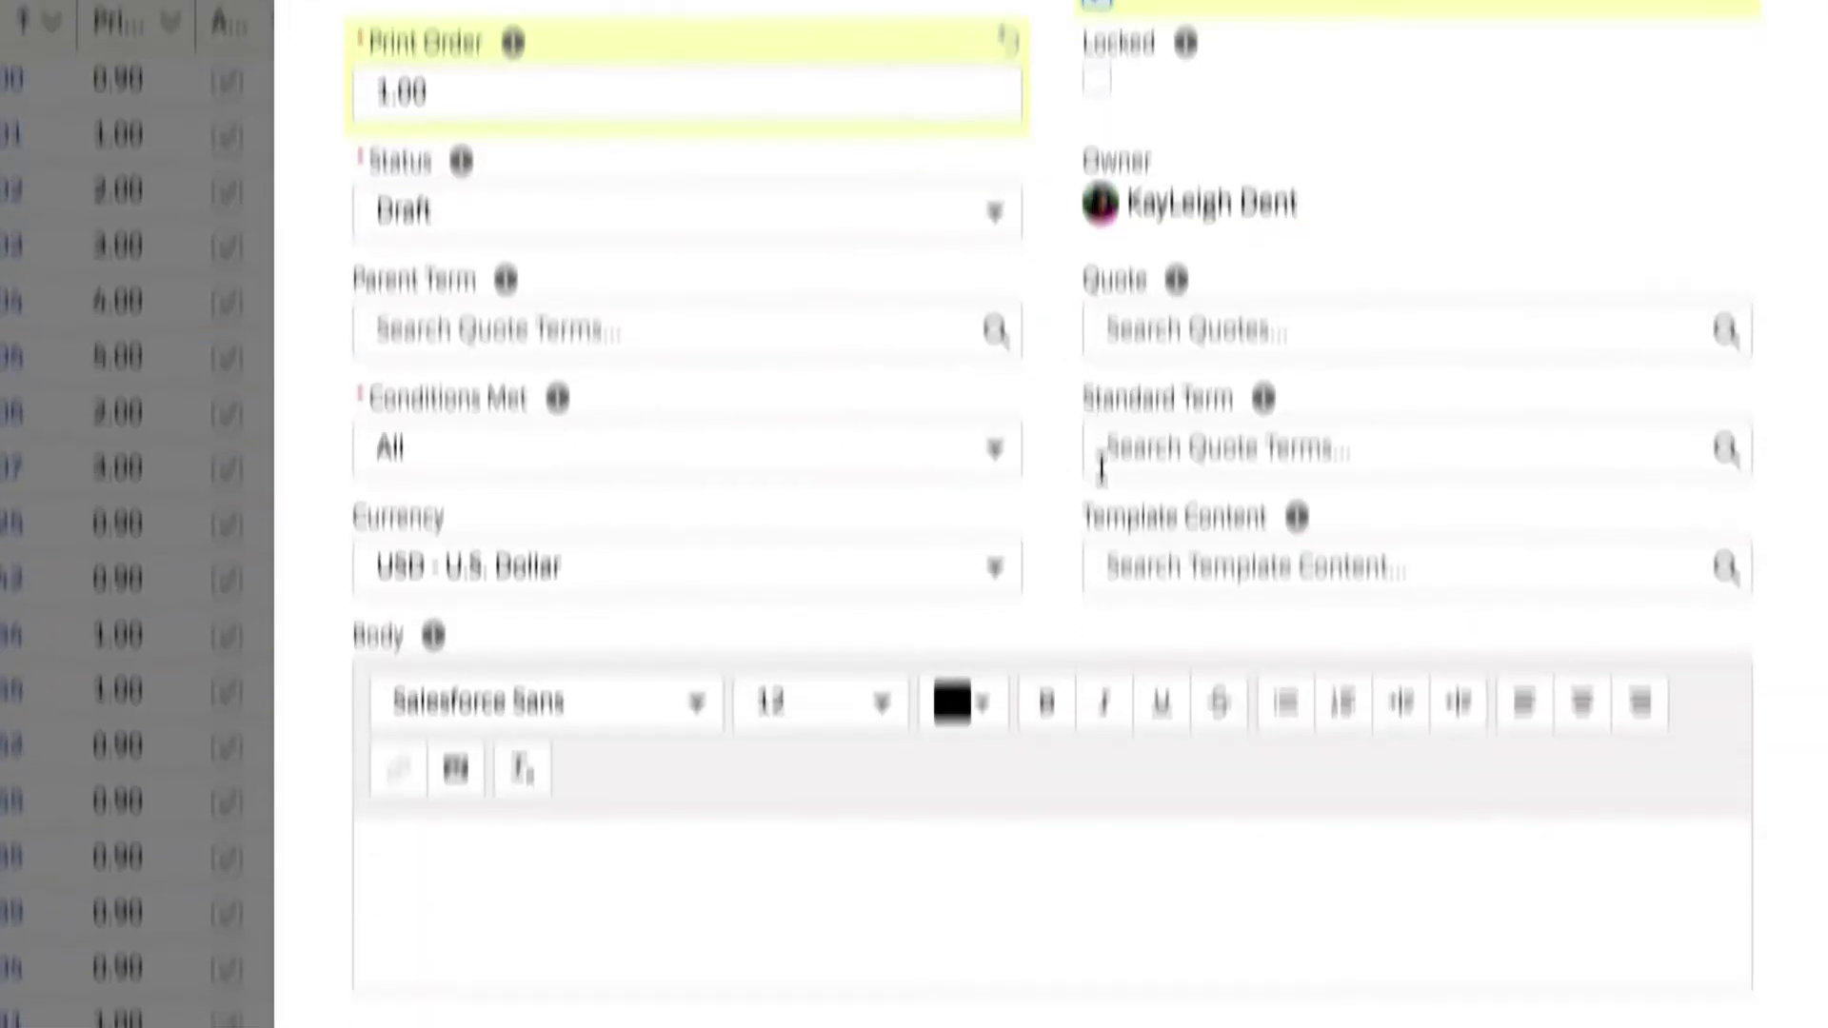
{"action": "left_click", "coordinate": [1135, 974]}
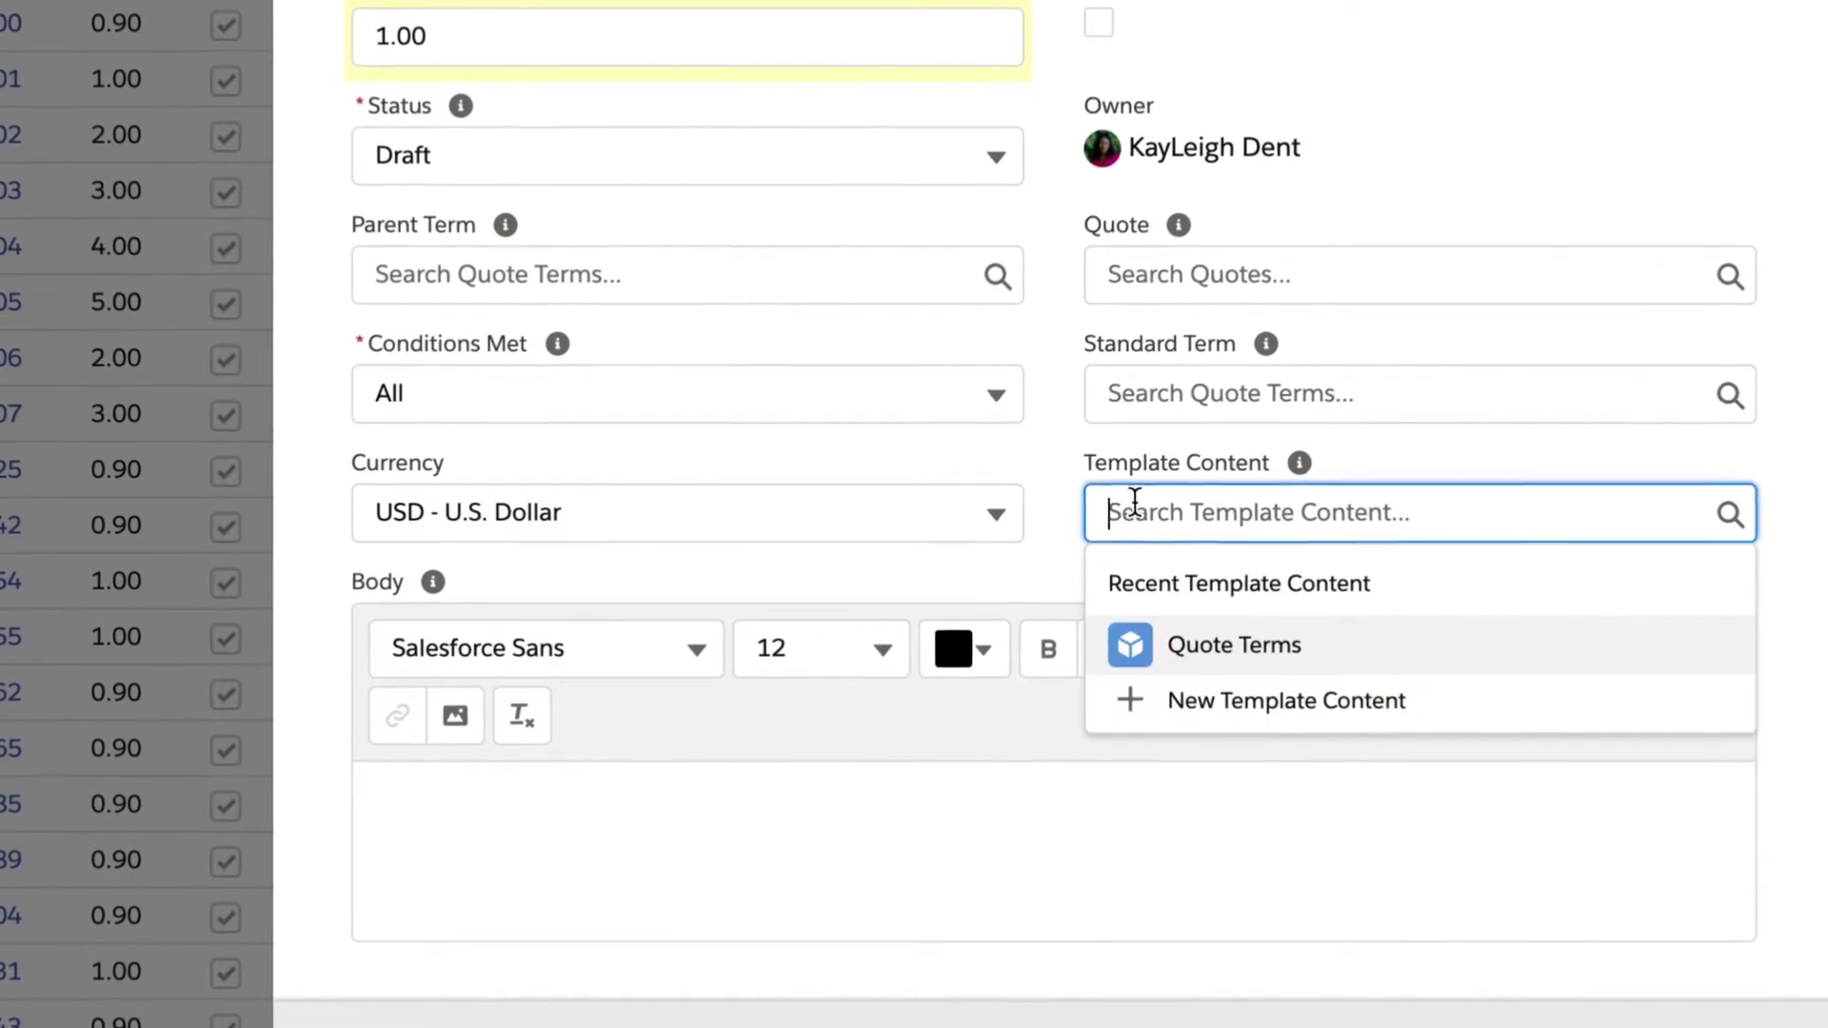
{"action": "left_click", "coordinate": [1188, 648]}
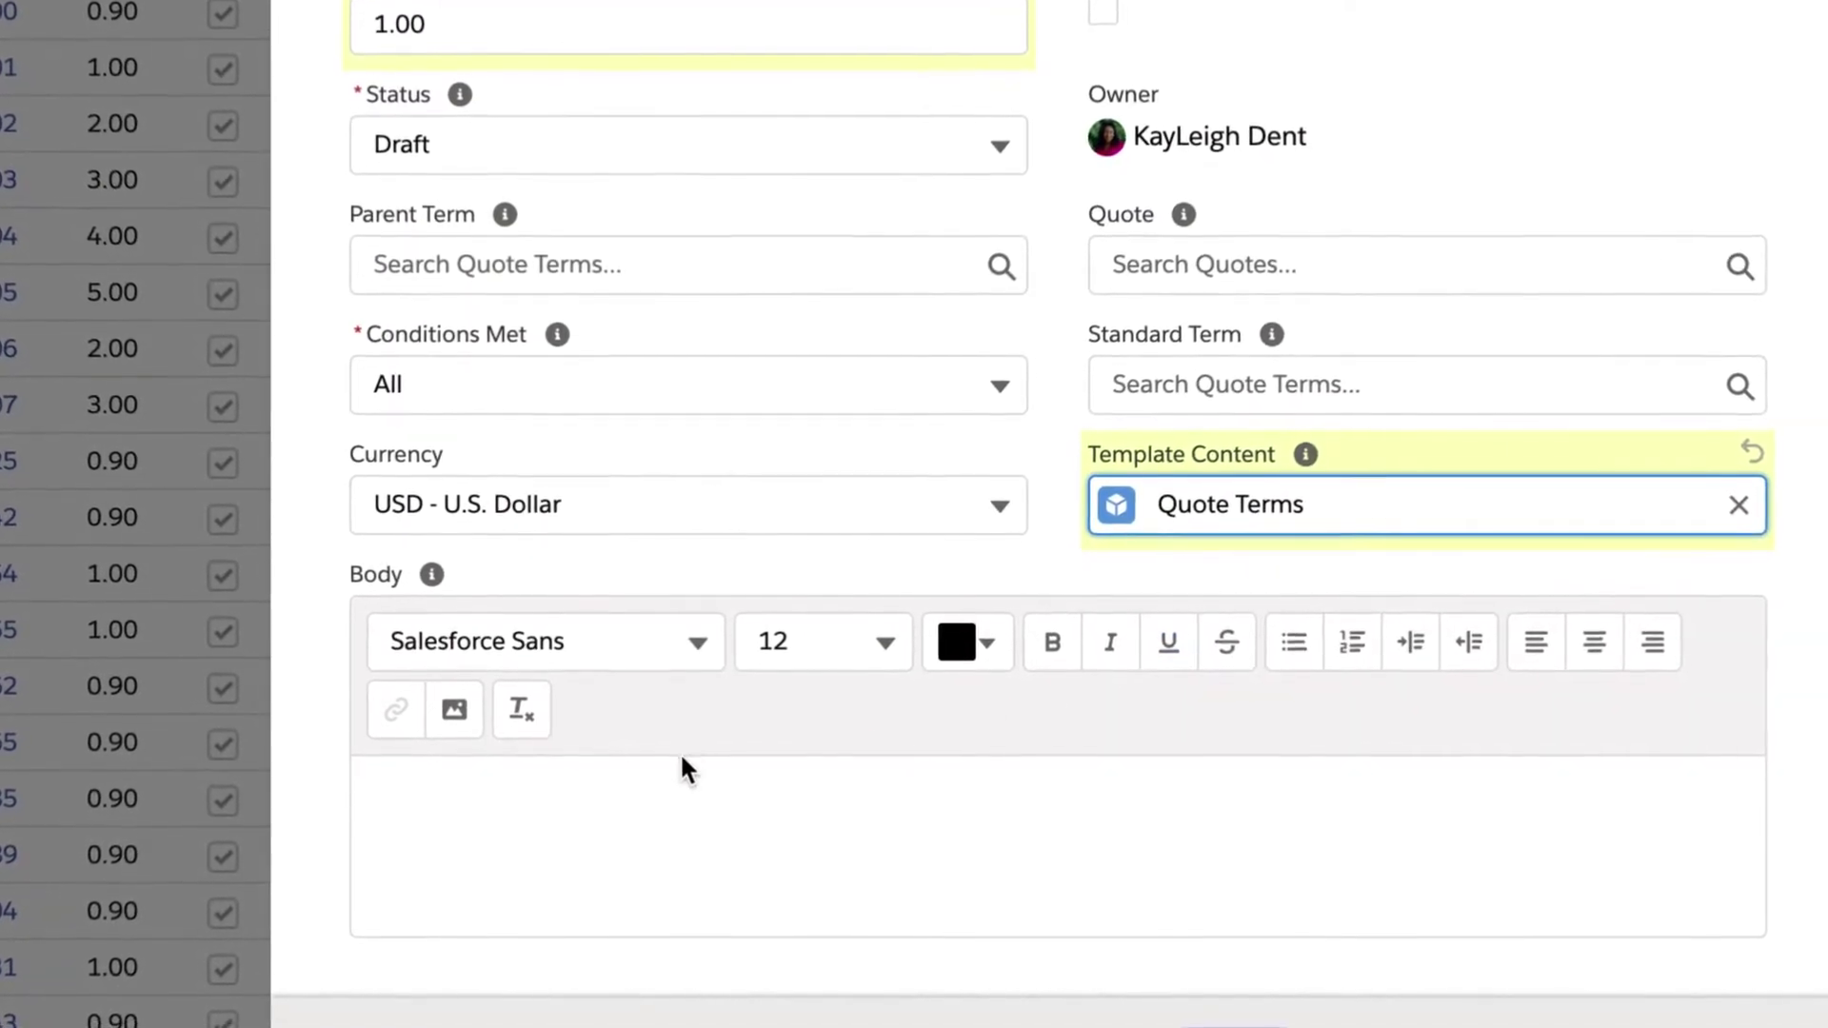
{"action": "left_click", "coordinate": [417, 788]}
{"action": "scroll", "coordinate": [419, 789], "scroll_direction": "up", "scroll_amount": 15}
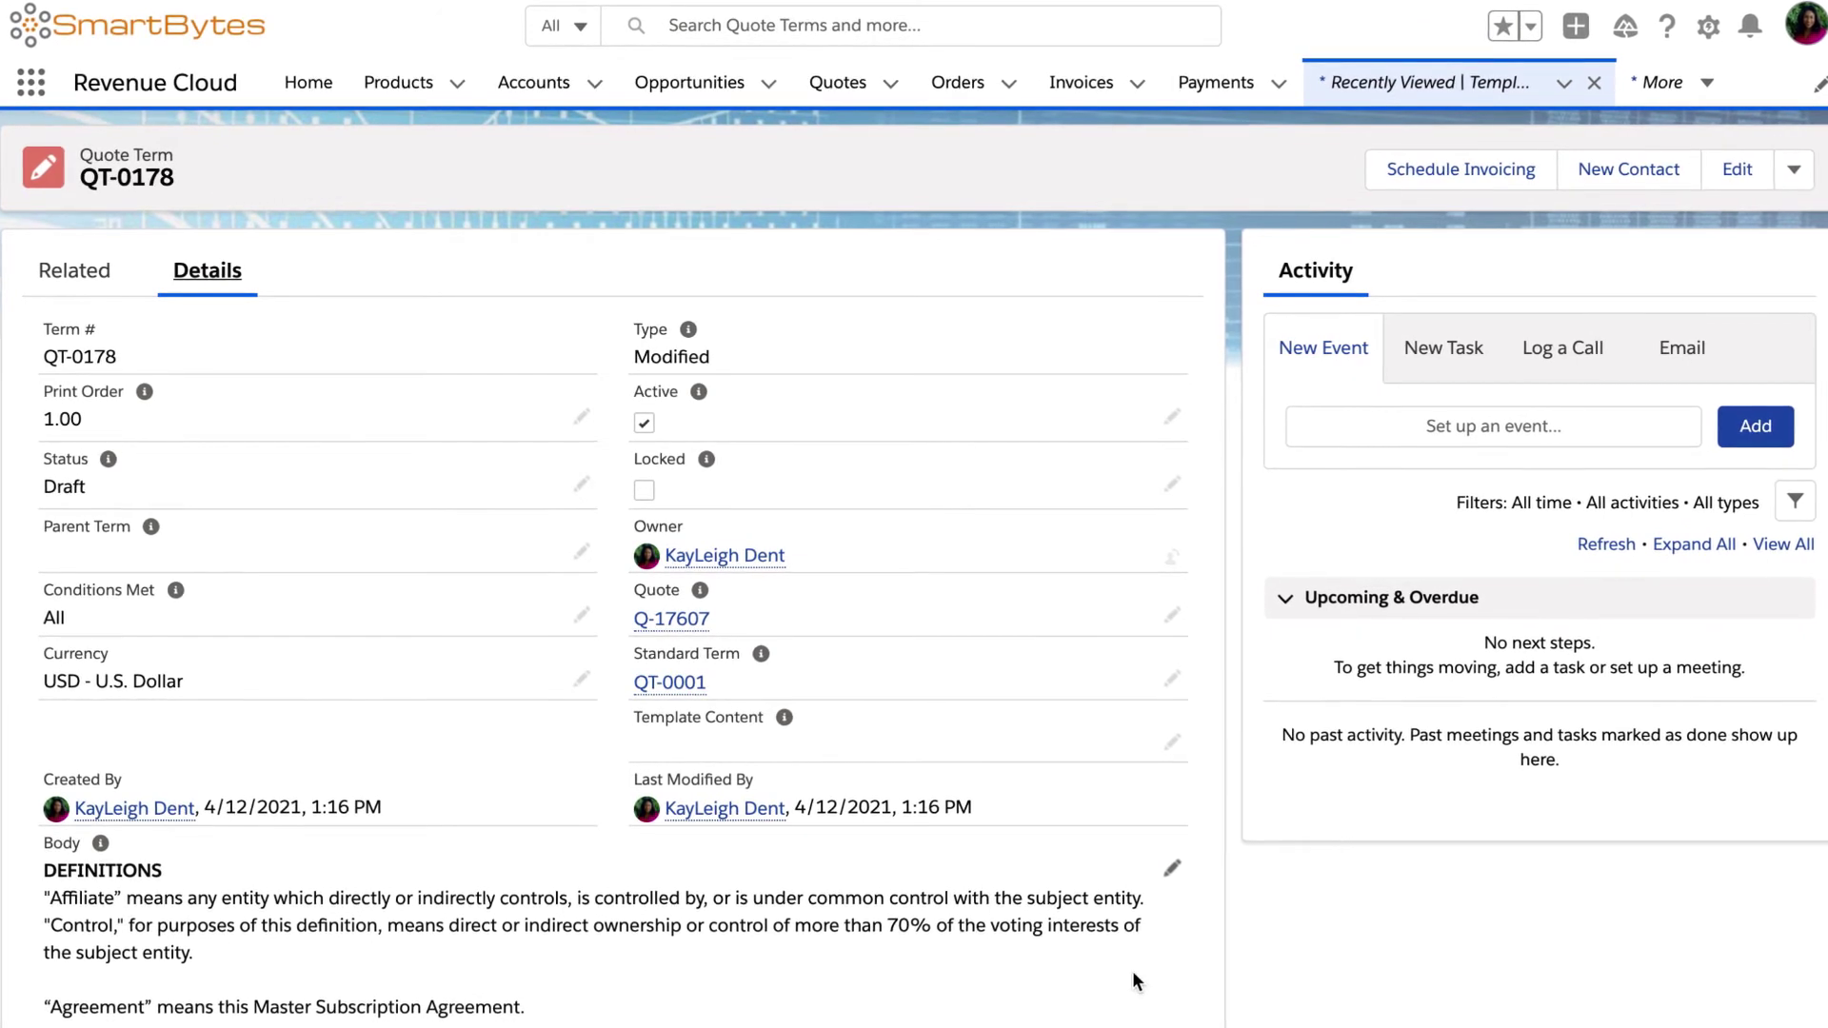
Add a term condition testing the Subs summary variable greater than 10000
{"action": "left_click", "coordinate": [96, 275]}
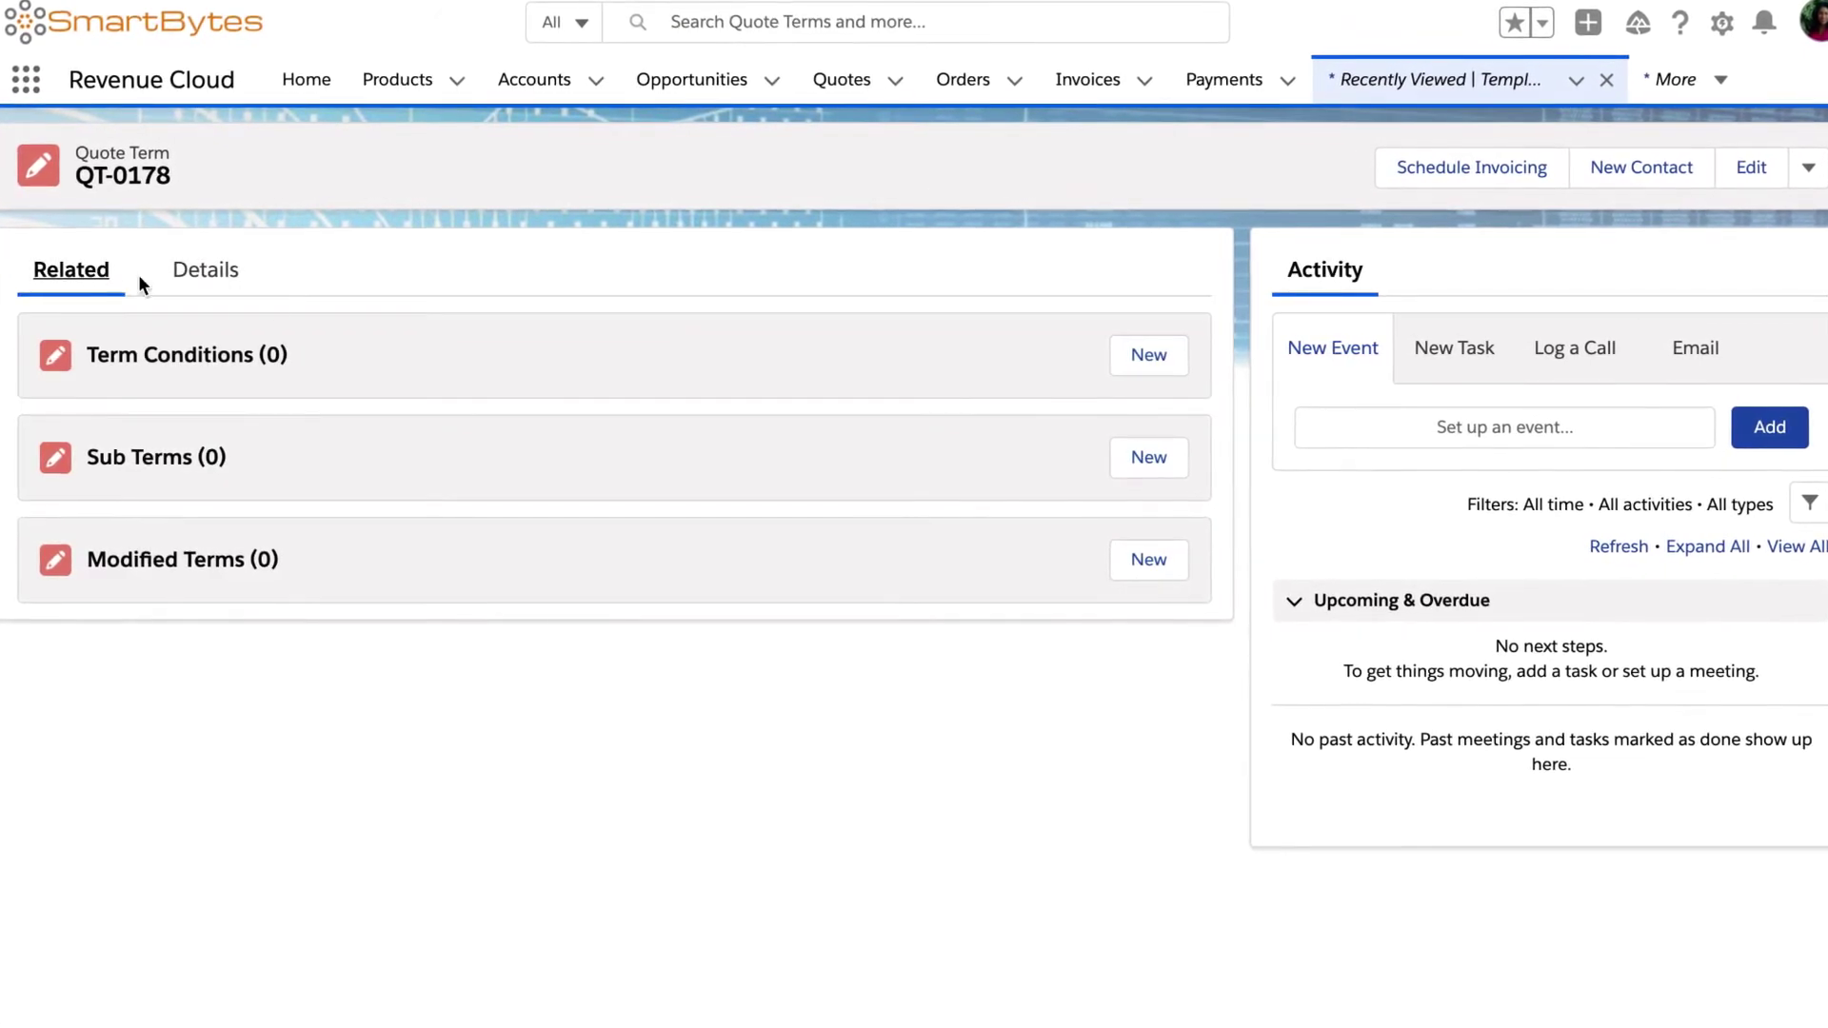
{"action": "left_click", "coordinate": [1150, 358]}
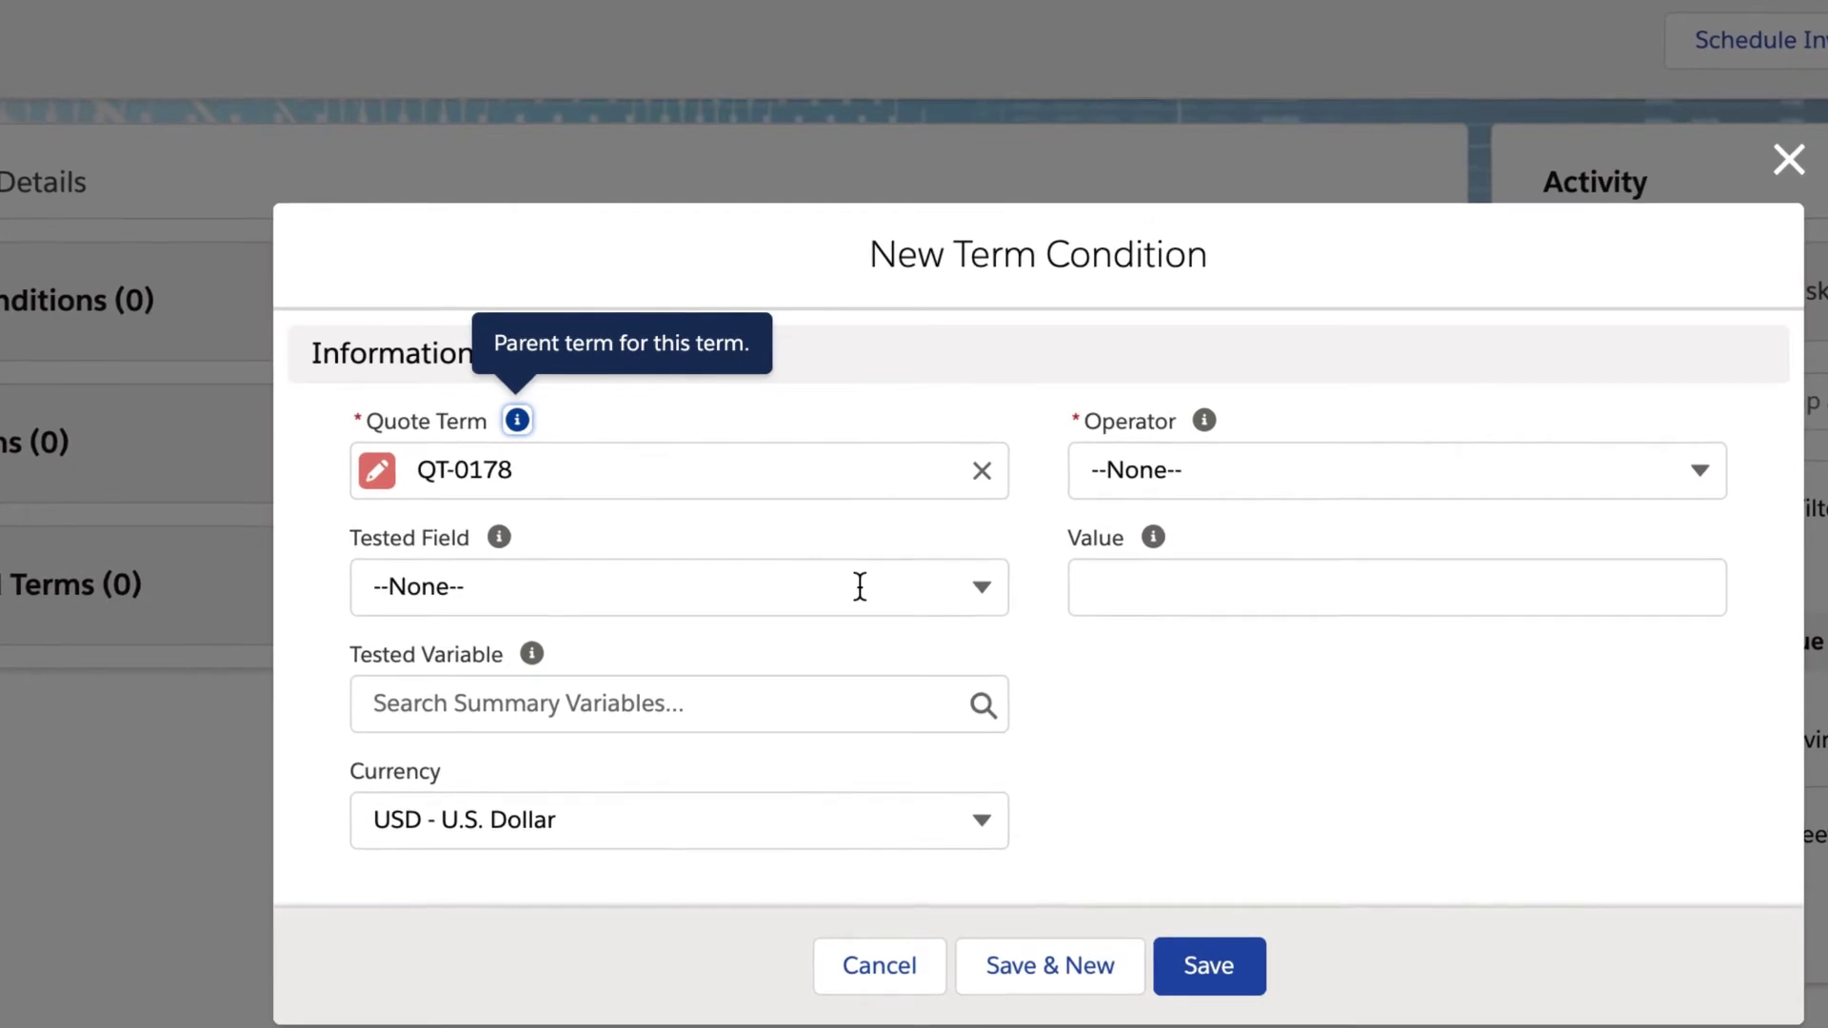
{"action": "left_click", "coordinate": [845, 706]}
{"action": "type", "text": "Subs"}
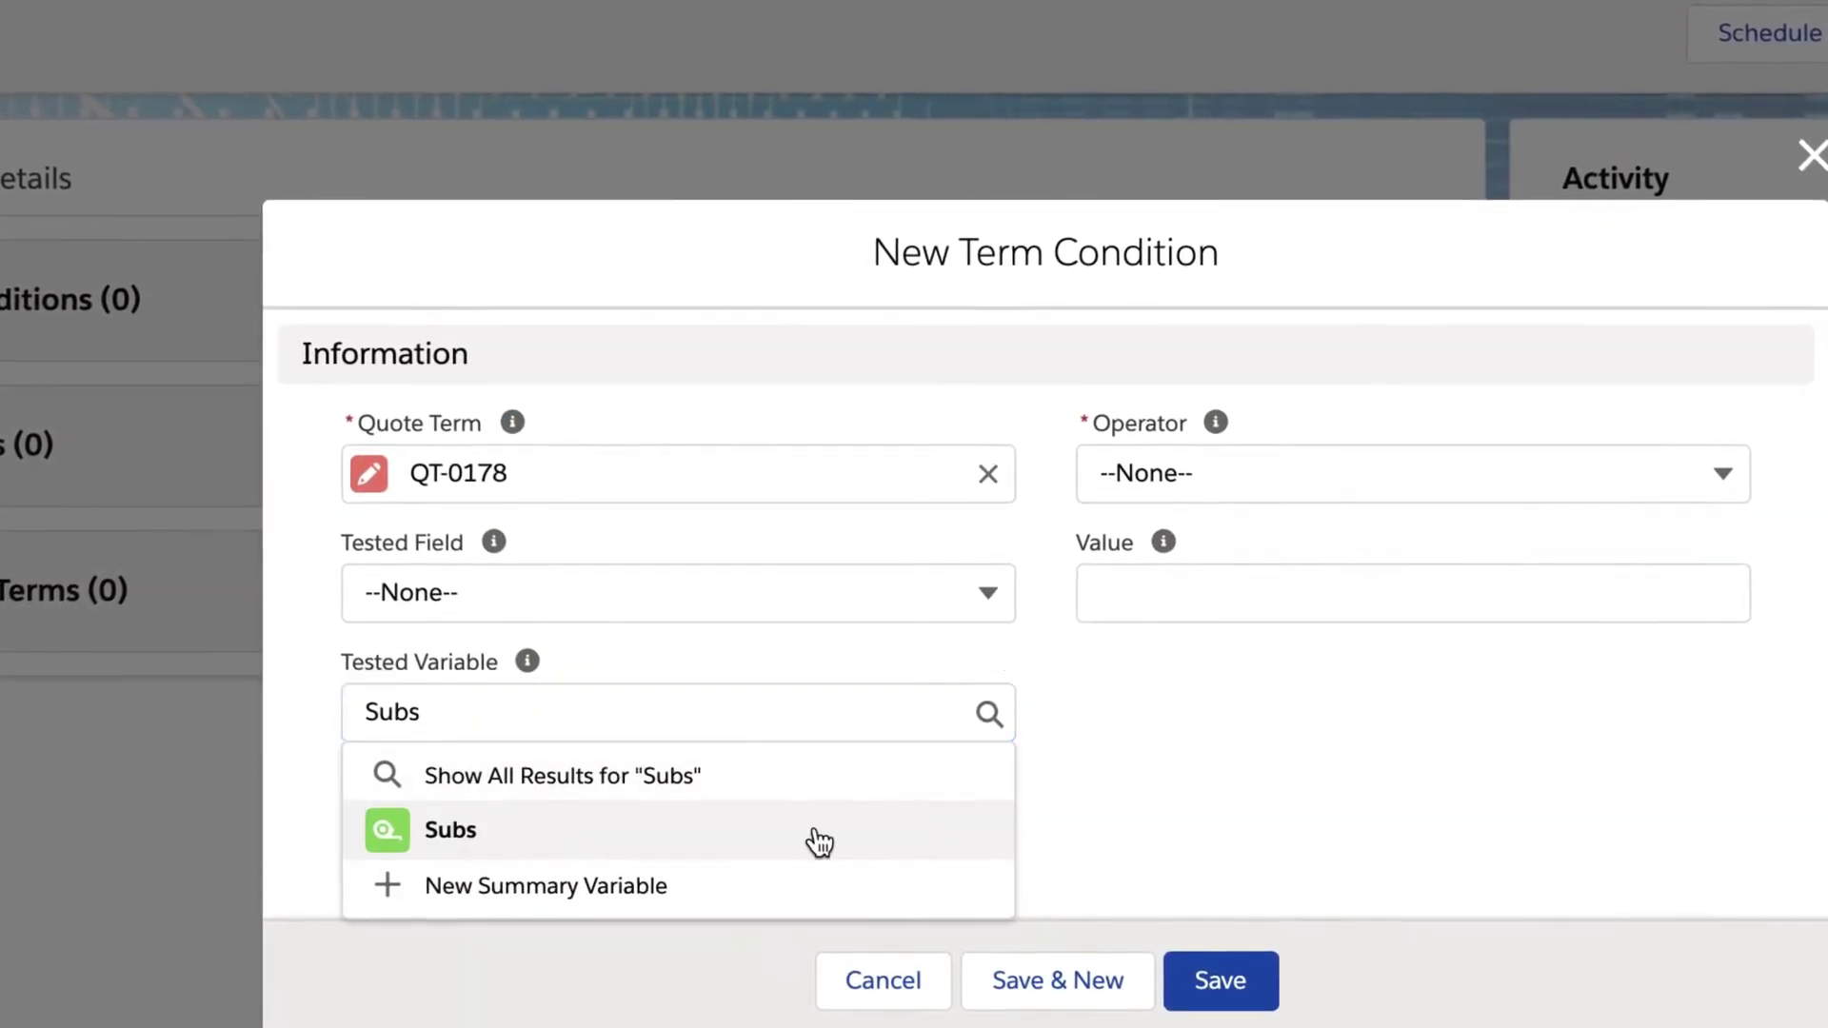
{"action": "left_click", "coordinate": [812, 841]}
{"action": "left_click", "coordinate": [1254, 474]}
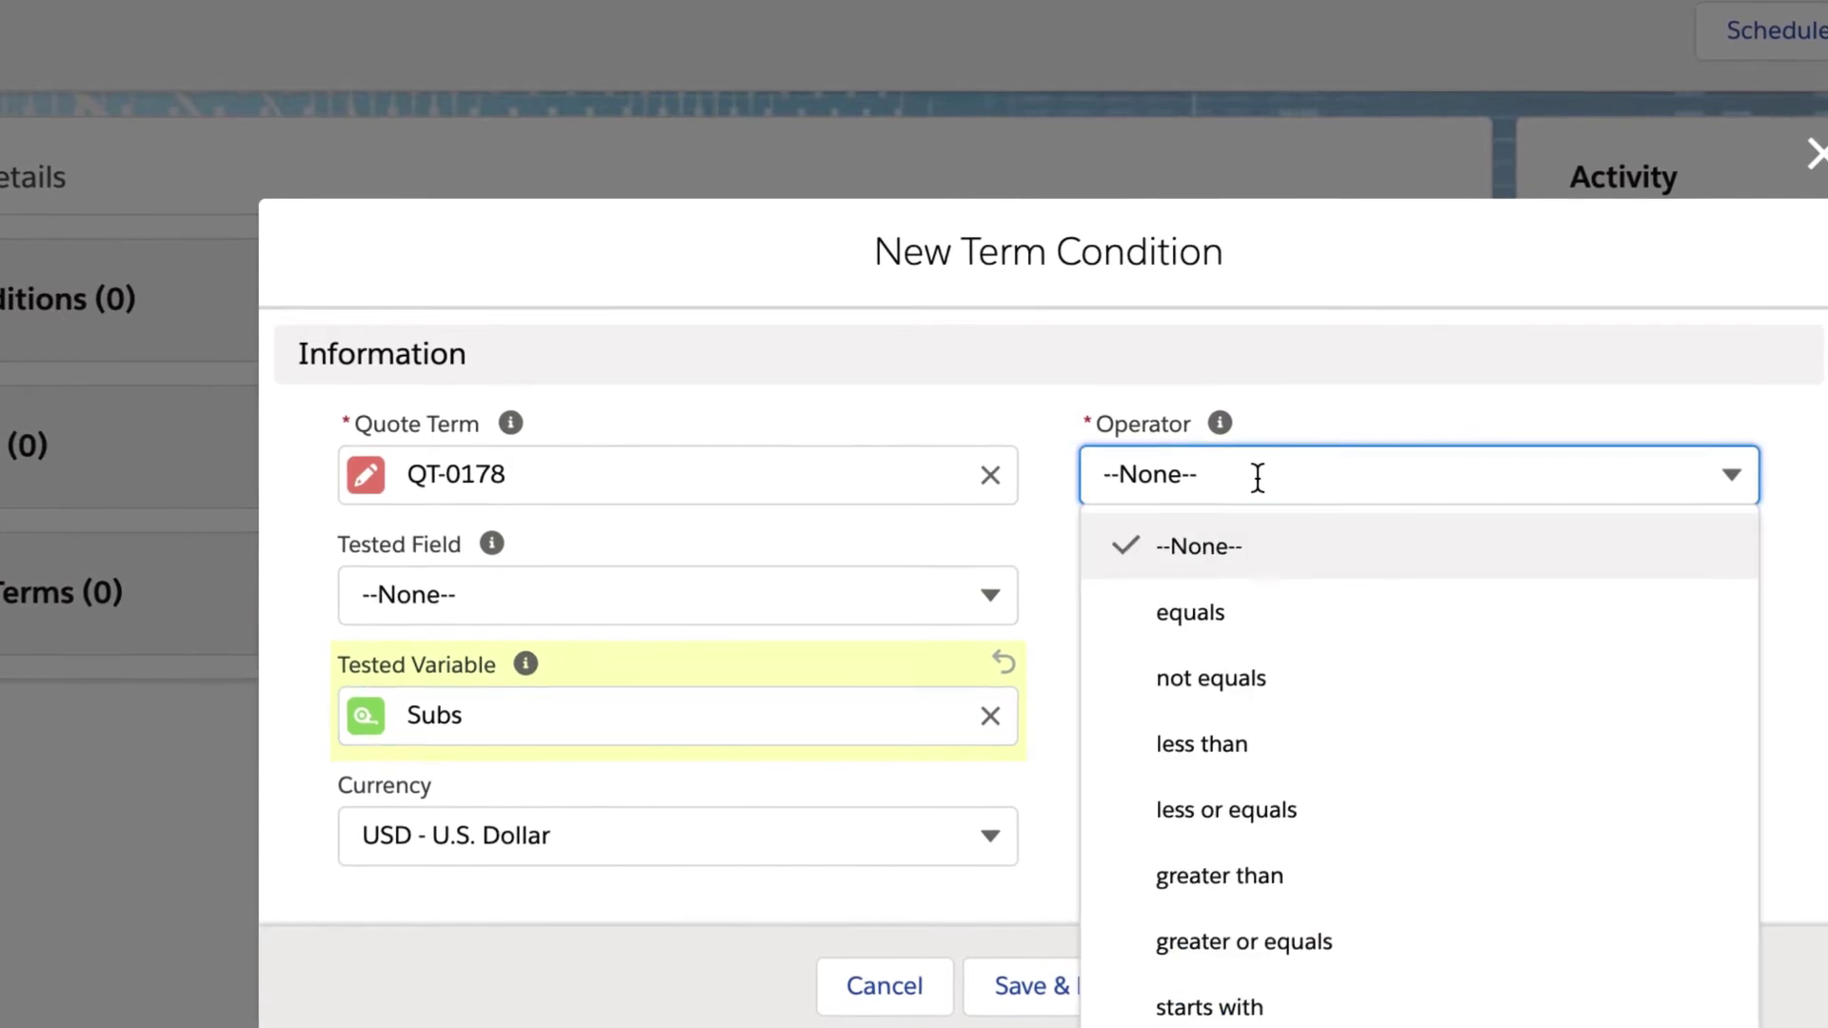
{"action": "left_click", "coordinate": [1301, 878]}
{"action": "left_click", "coordinate": [1248, 617]}
{"action": "type", "text": "10000"}
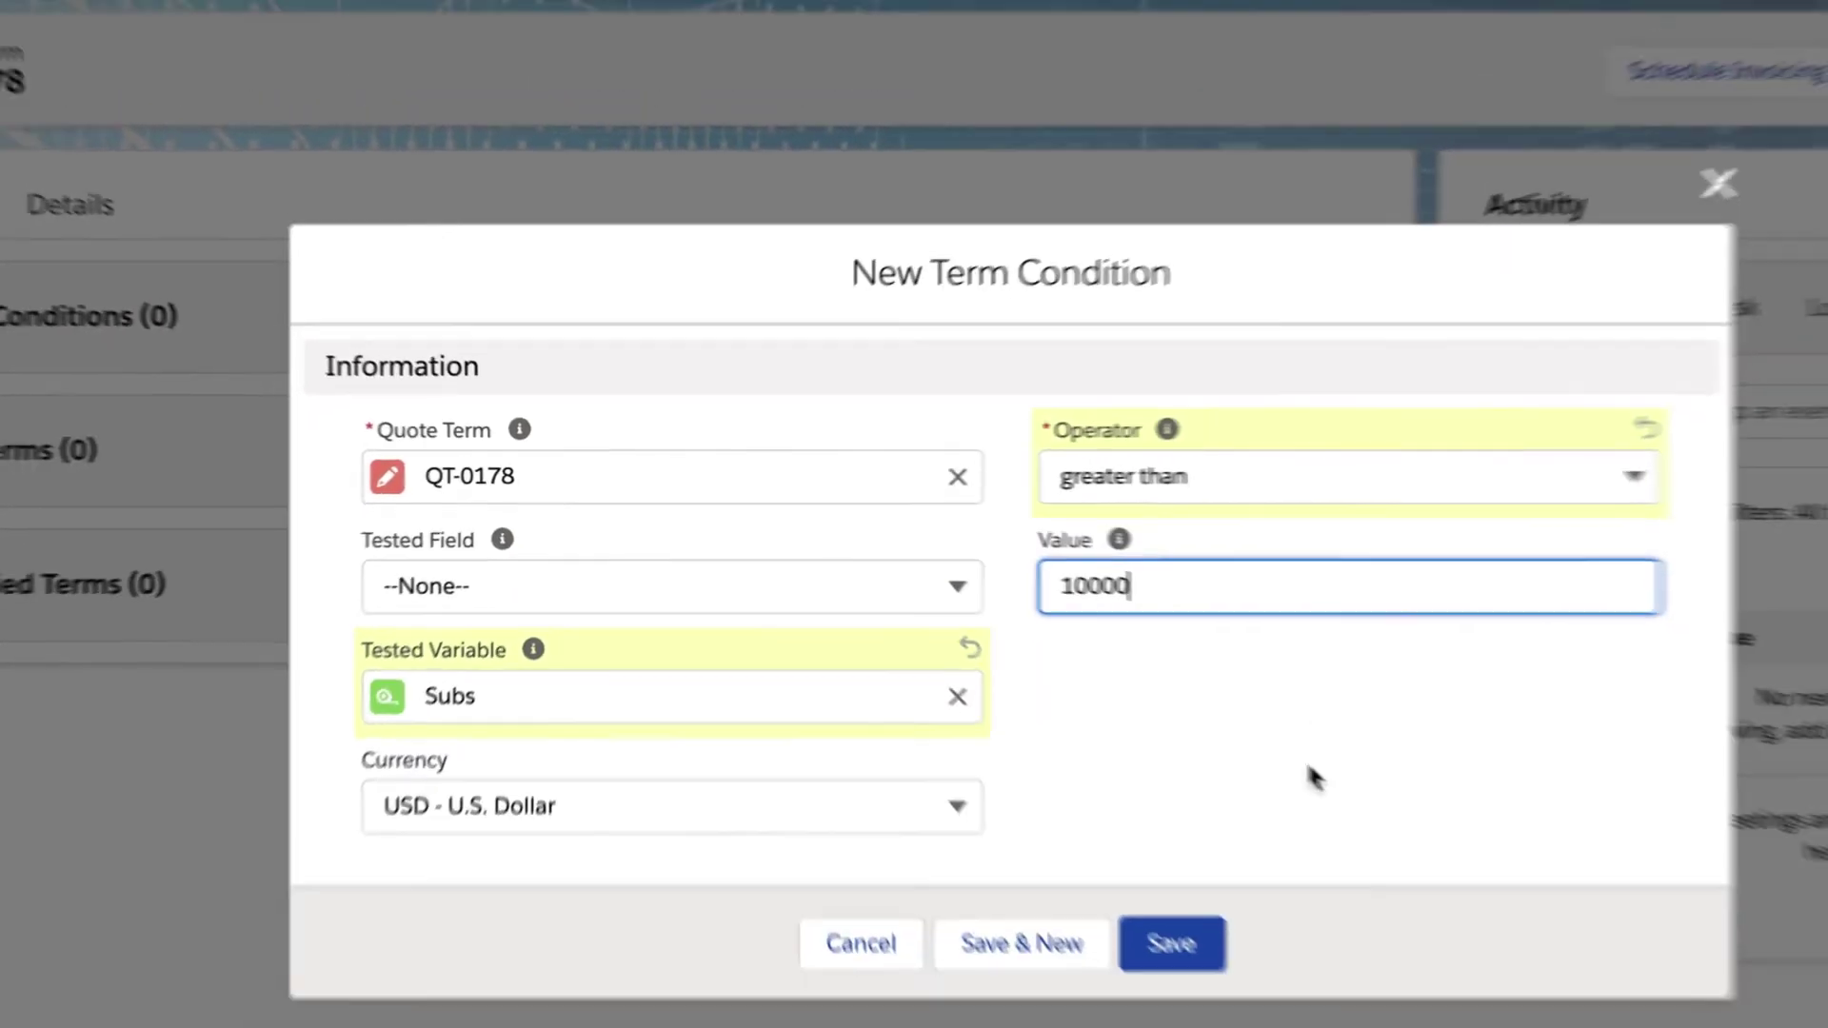
{"action": "left_click", "coordinate": [1233, 997]}
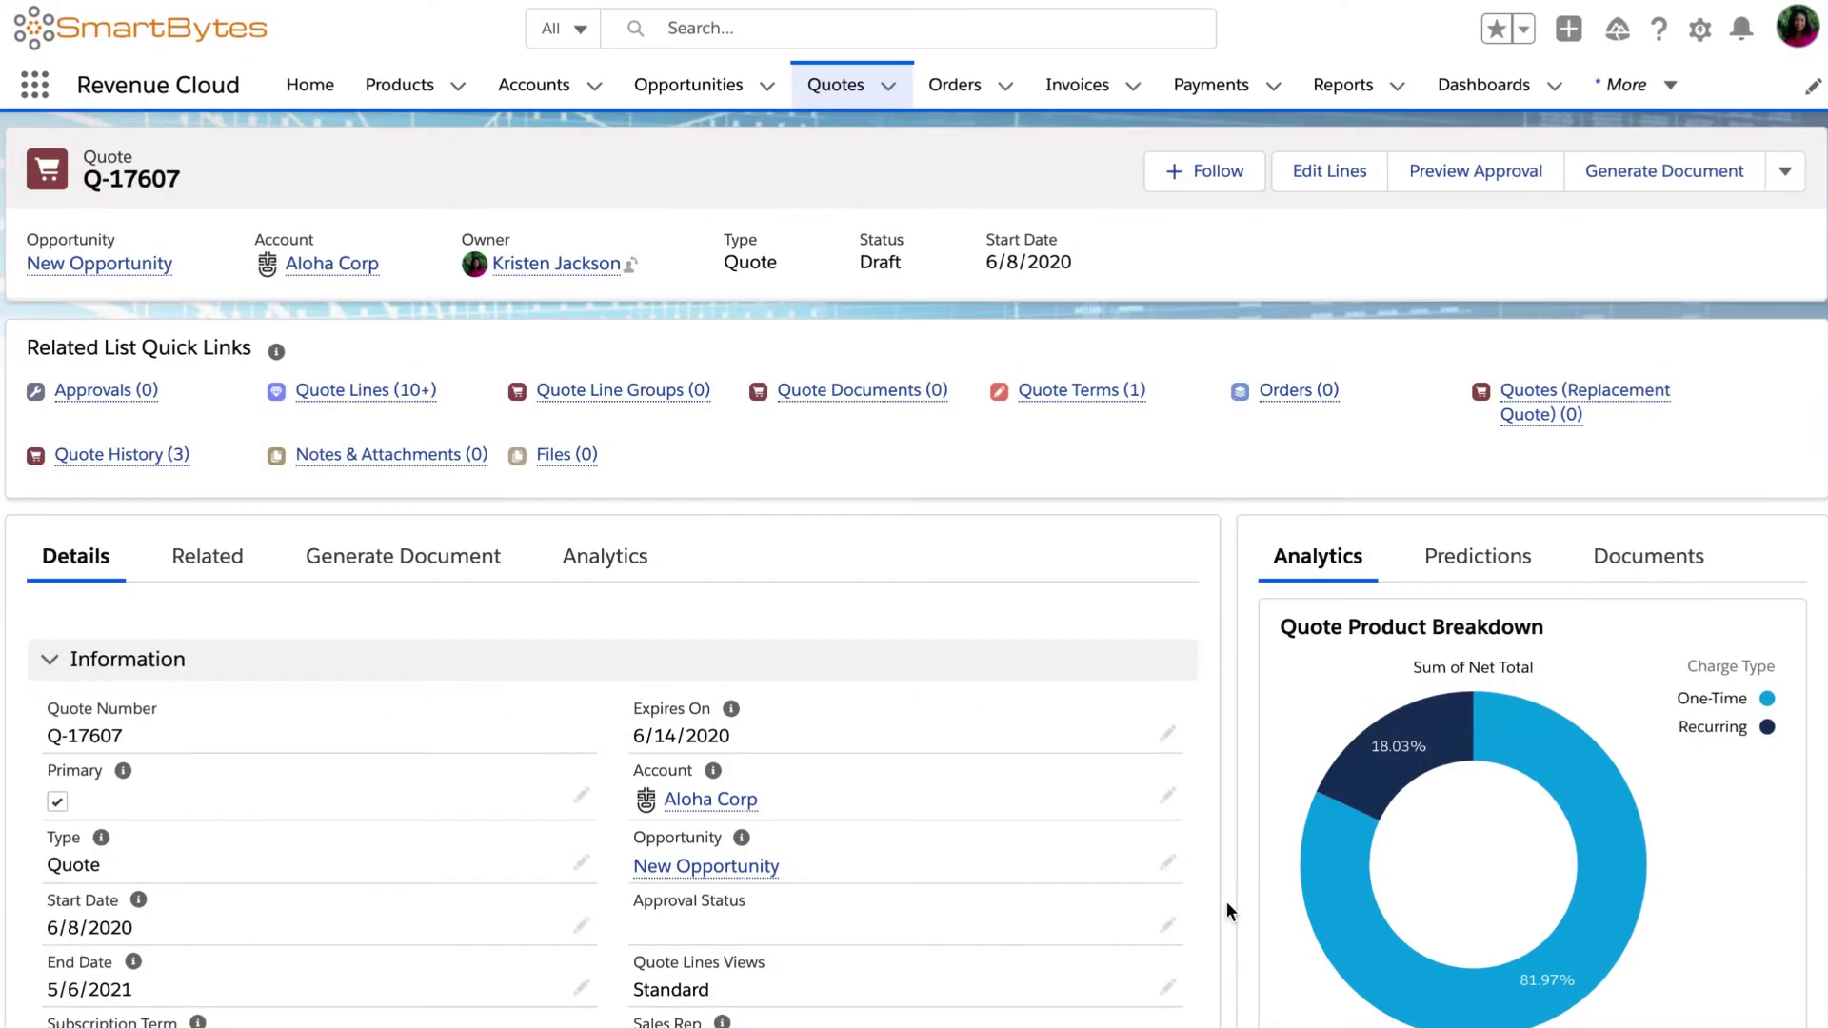
Insert MASTER into Q-17607's first term, making it THIS MASTER SUBSCRIPTION AGREEMENT, then preview approvals
{"action": "left_click", "coordinate": [1789, 179]}
{"action": "left_click", "coordinate": [1755, 487]}
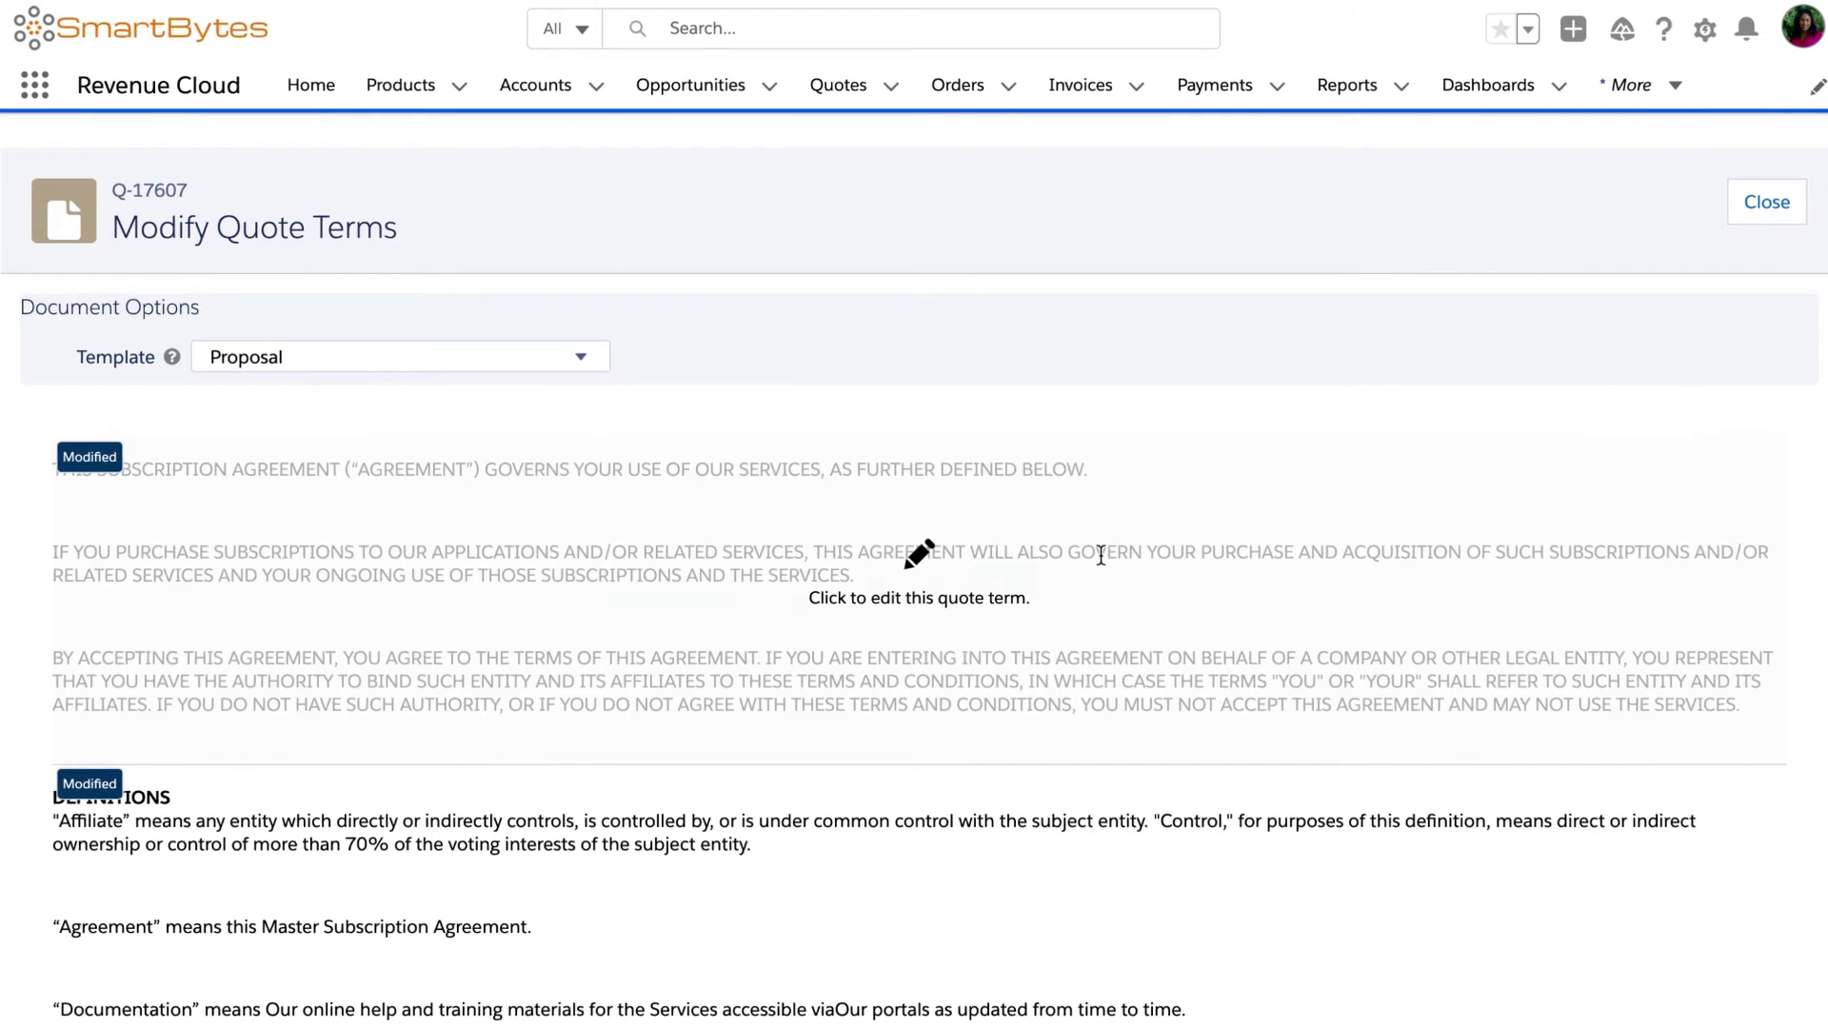
{"action": "left_click", "coordinate": [918, 551]}
{"action": "left_click", "coordinate": [99, 469]}
{"action": "type", "text": "MASTER"}
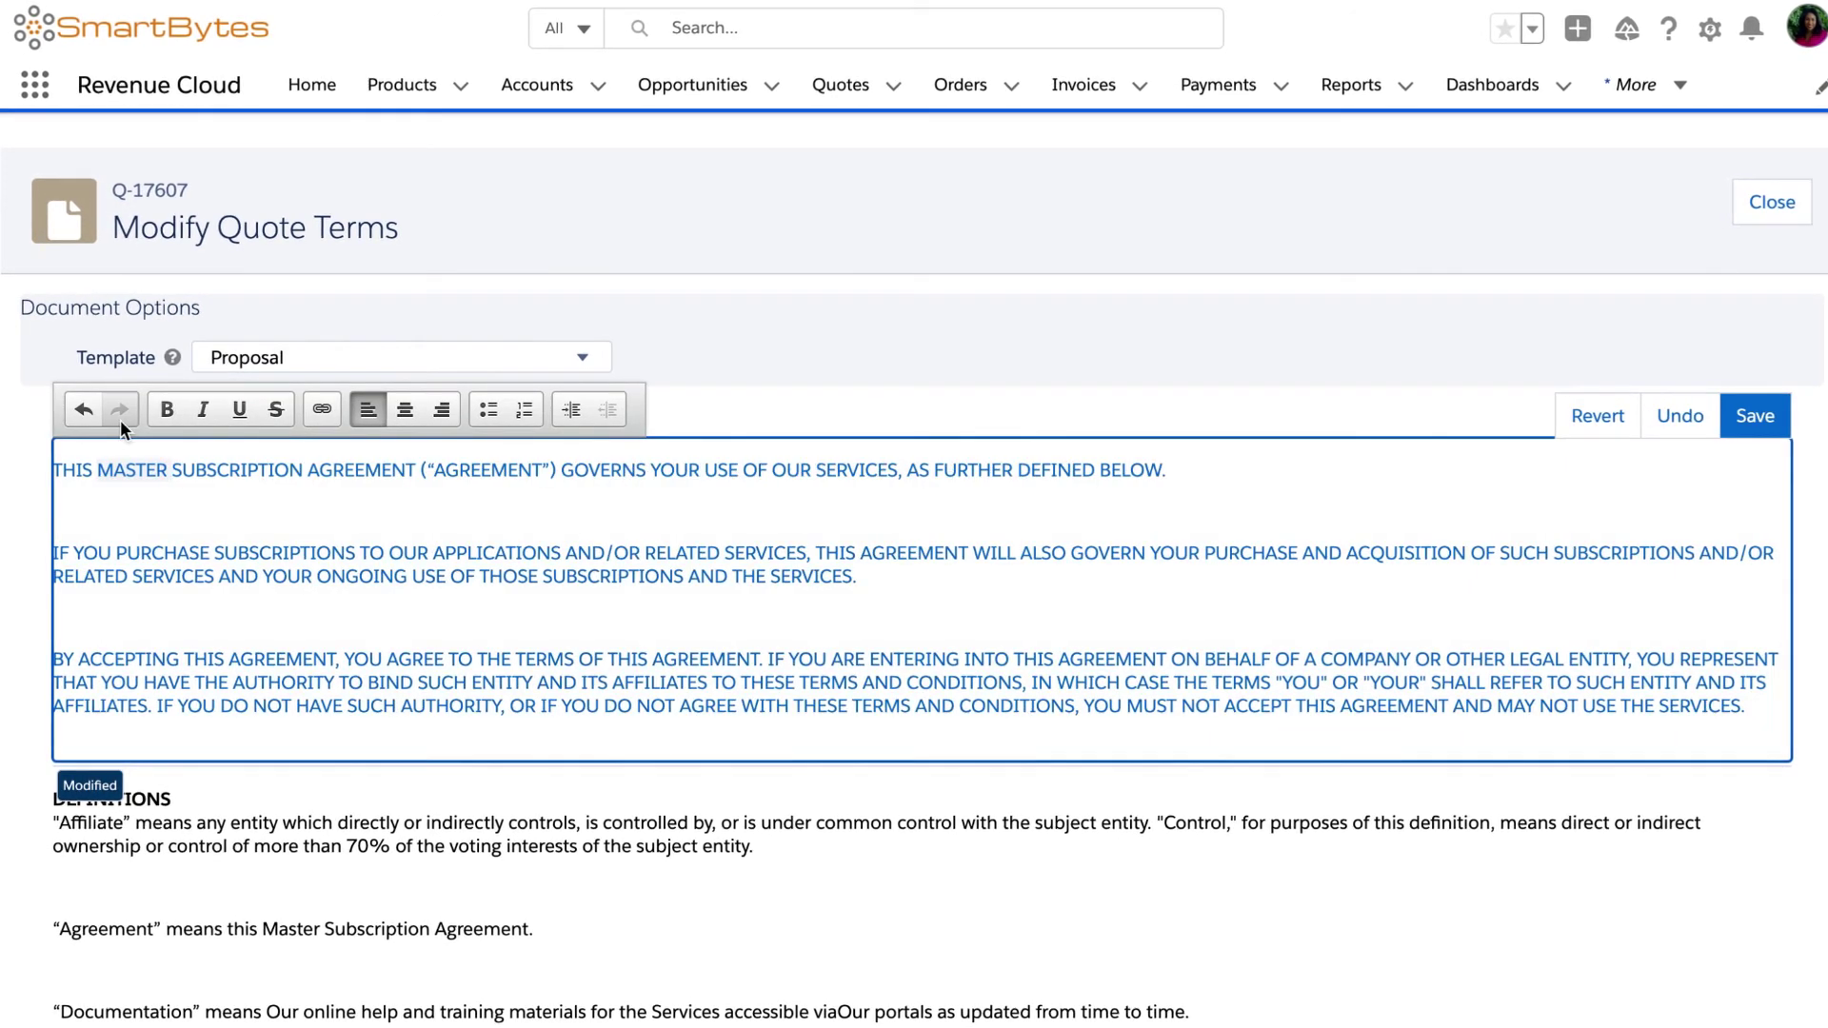
{"action": "left_click", "coordinate": [1752, 416]}
{"action": "left_click", "coordinate": [1774, 204]}
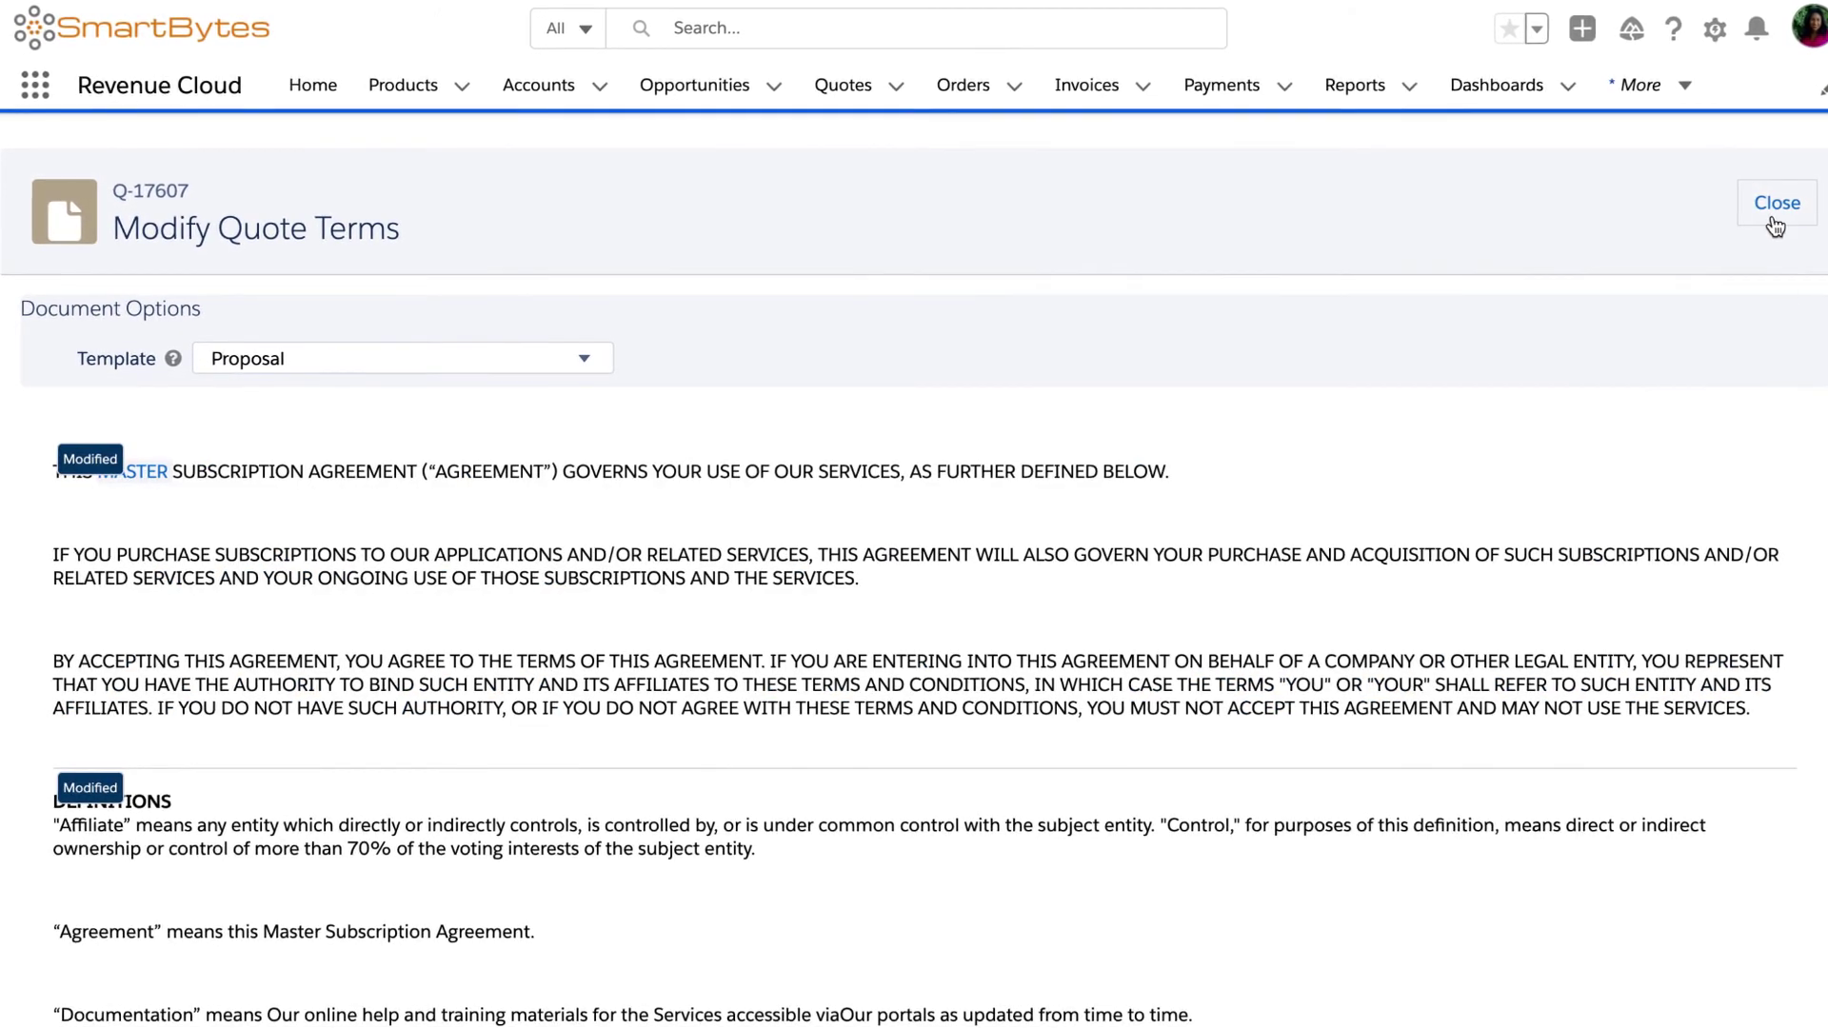
{"action": "left_click", "coordinate": [1521, 185]}
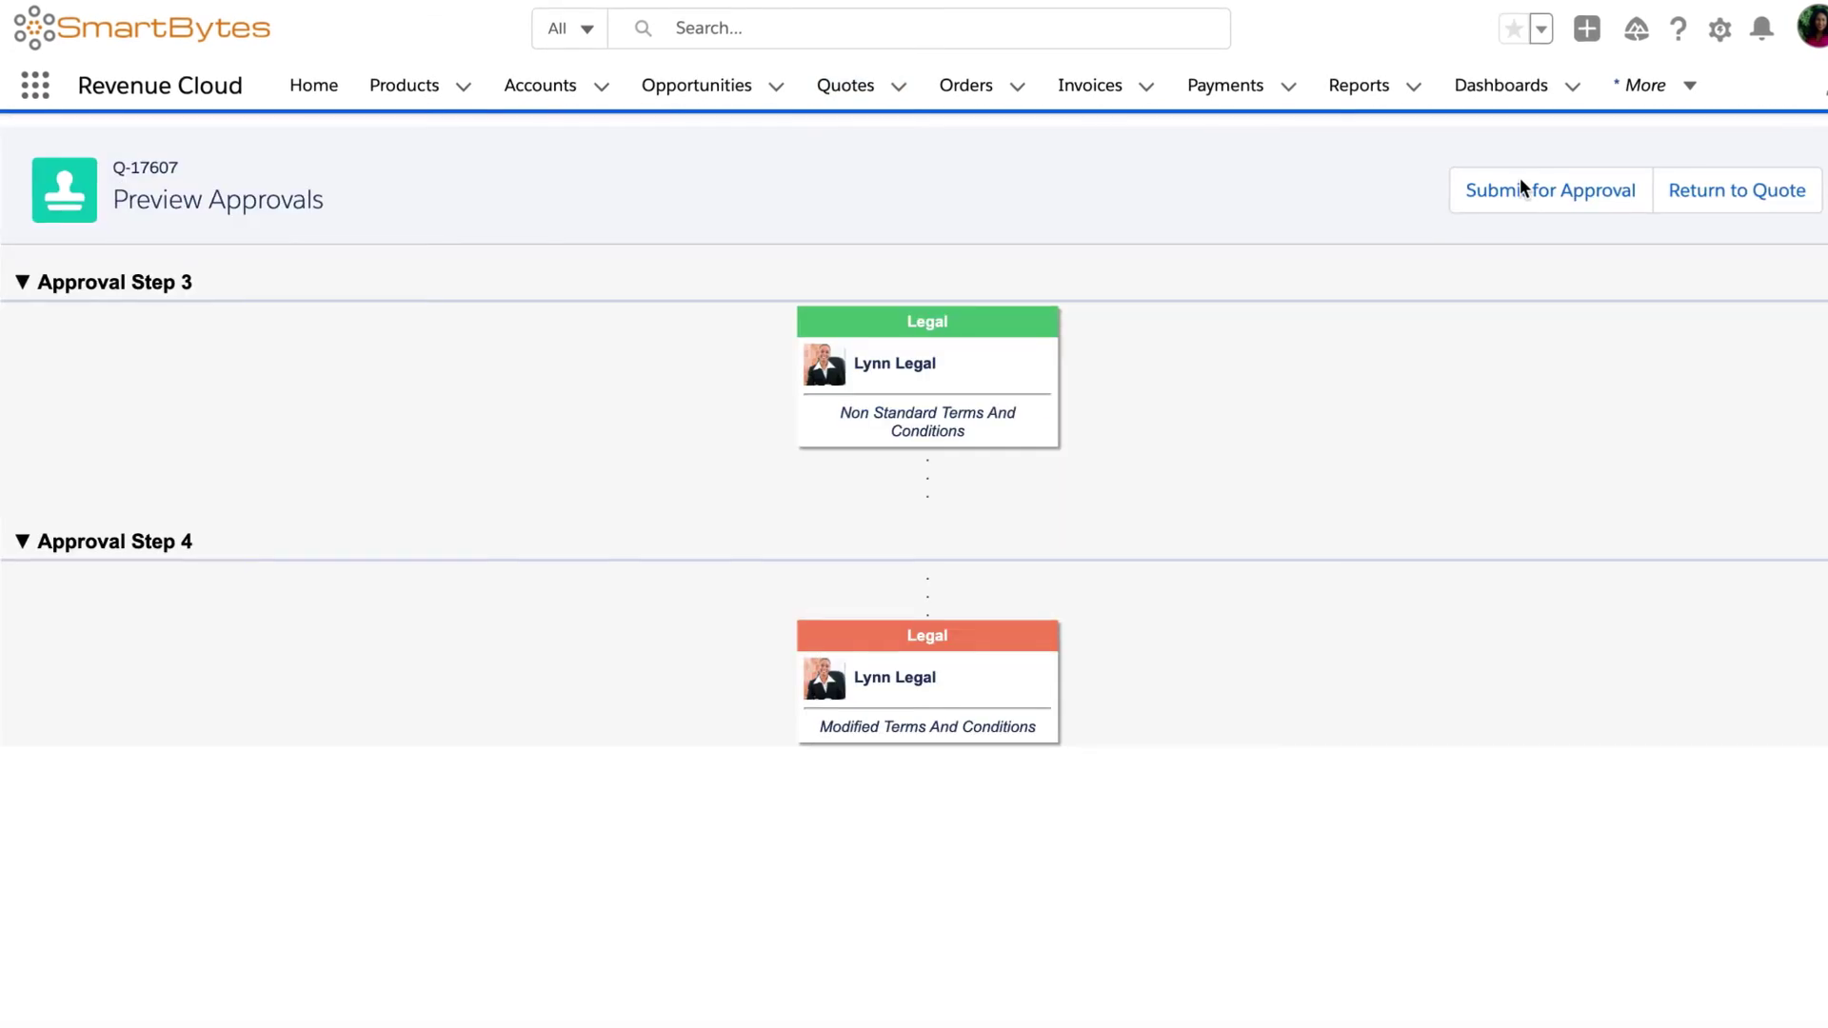